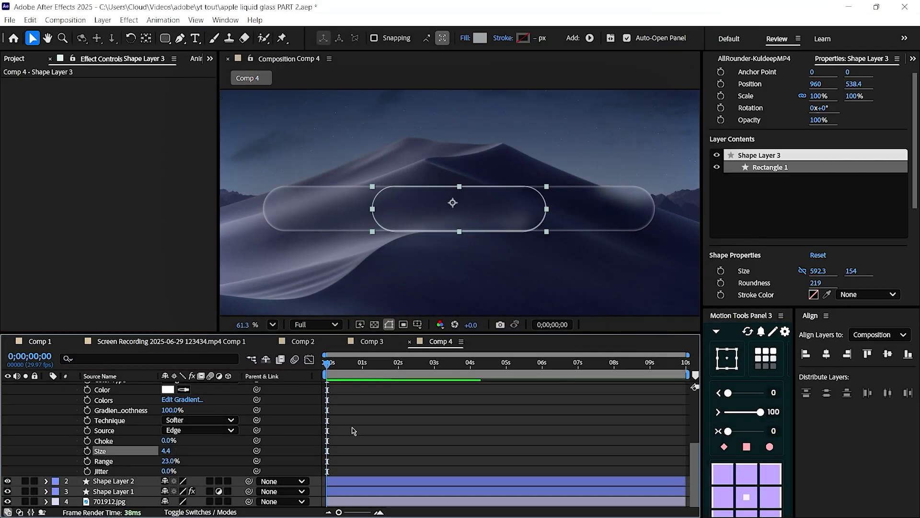
# Narrow the inner glass pill on Shape Layer 3 to about half its width and move it toward the right part of the bar.
pyautogui.click(351, 430)
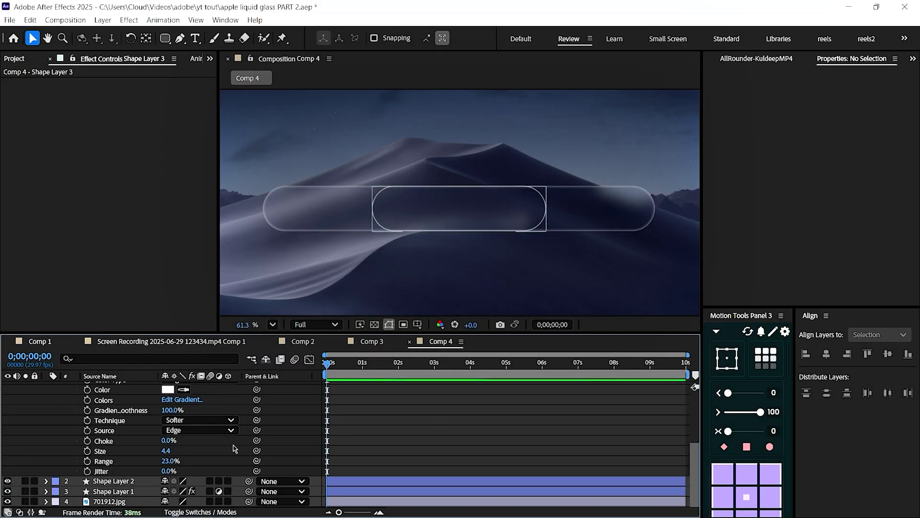
pyautogui.scroll(4, 118, 499)
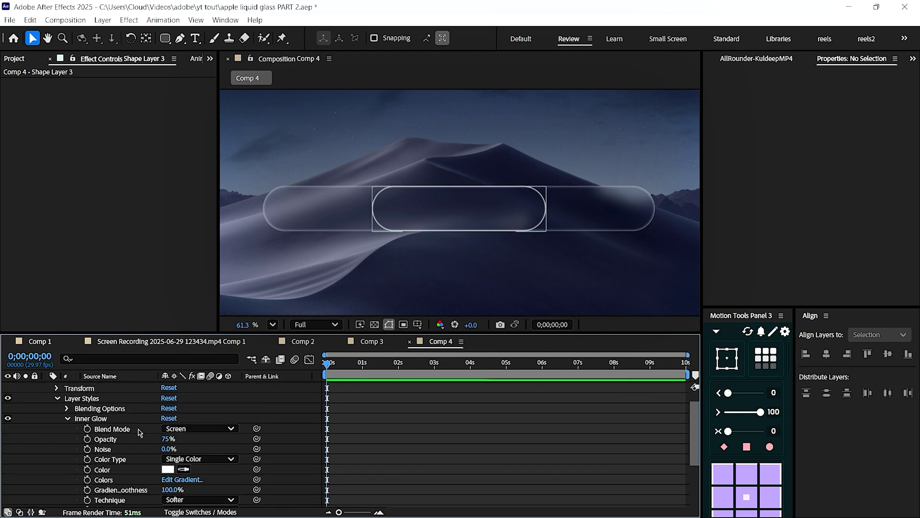
pyautogui.click(115, 386)
pyautogui.moveTo(817, 271); pyautogui.dragTo(623, 291)
pyautogui.click(493, 419)
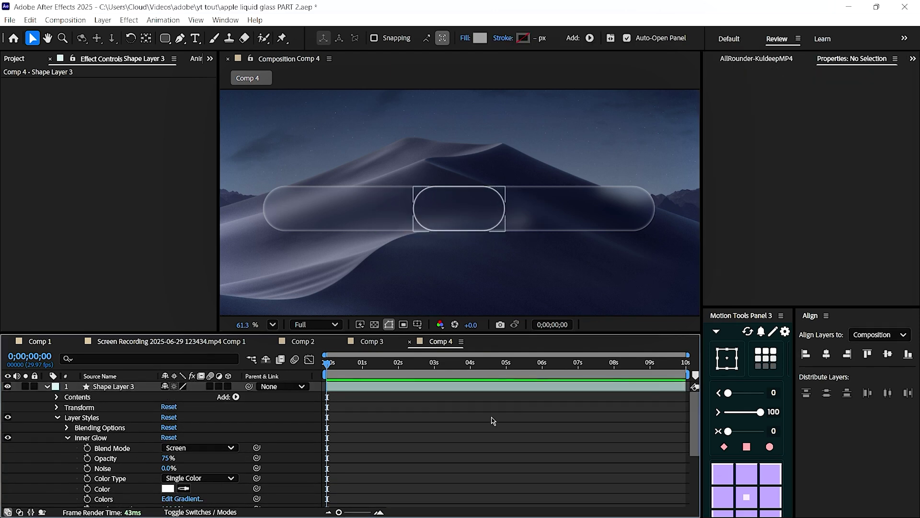
pyautogui.moveTo(484, 209); pyautogui.dragTo(543, 210)
pyautogui.click(415, 398)
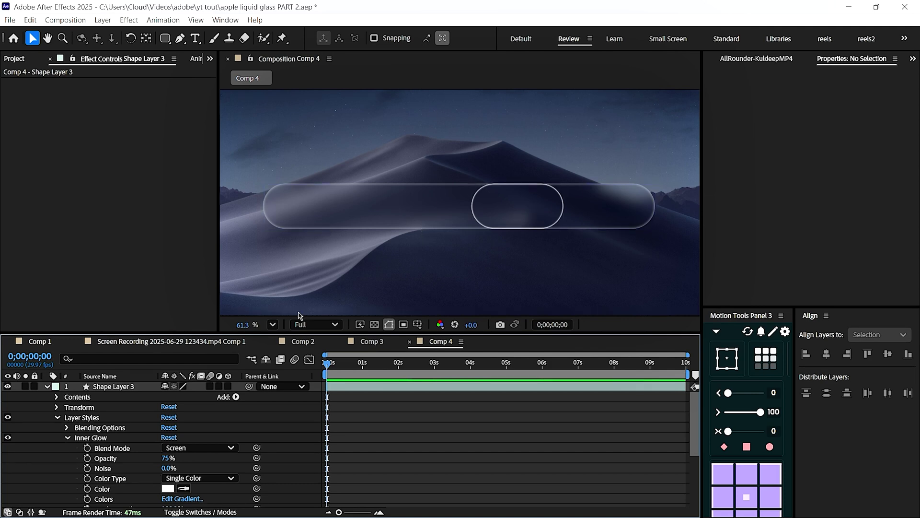
# Shift Shape Layers 1, 2 and 3 together slightly to the left in the composition.
pyautogui.click(273, 324)
pyautogui.click(295, 90)
pyautogui.press('u')
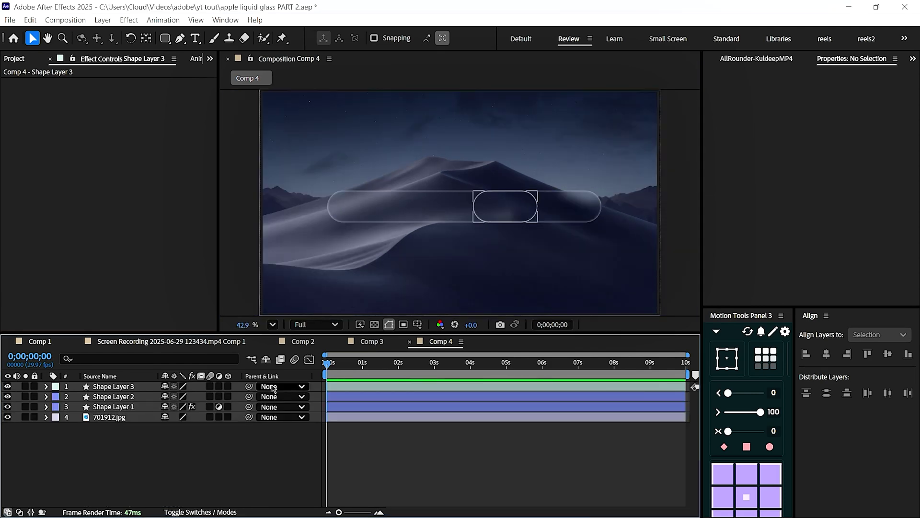
pyautogui.click(402, 214)
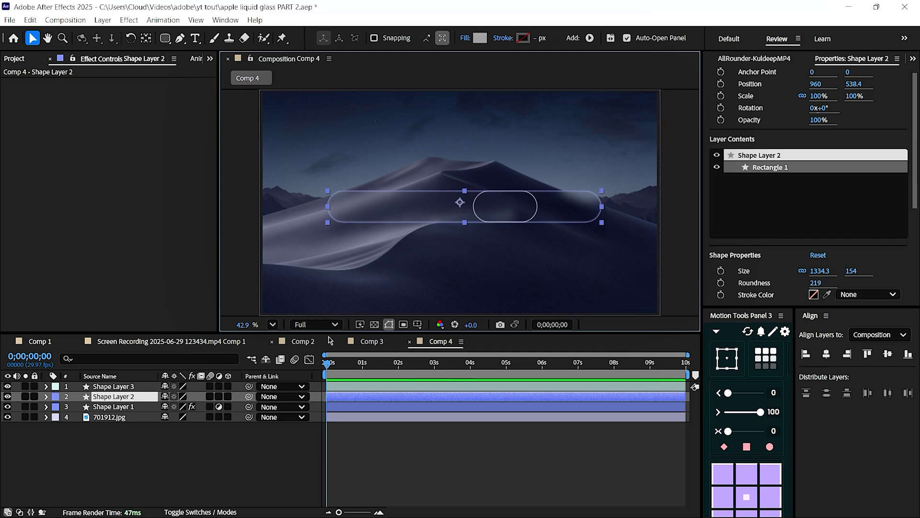
pyautogui.moveTo(244, 409); pyautogui.dragTo(235, 386)
pyautogui.moveTo(415, 207); pyautogui.dragTo(404, 209)
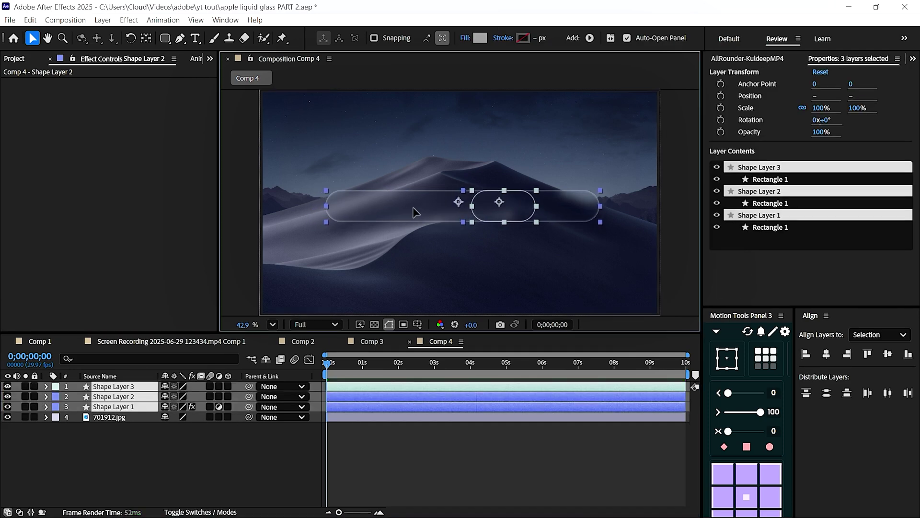
pyautogui.click(230, 469)
# Add a text layer reading "video" inside the long glass bar, left of the inner pill.
pyautogui.scroll(4, 439, 203)
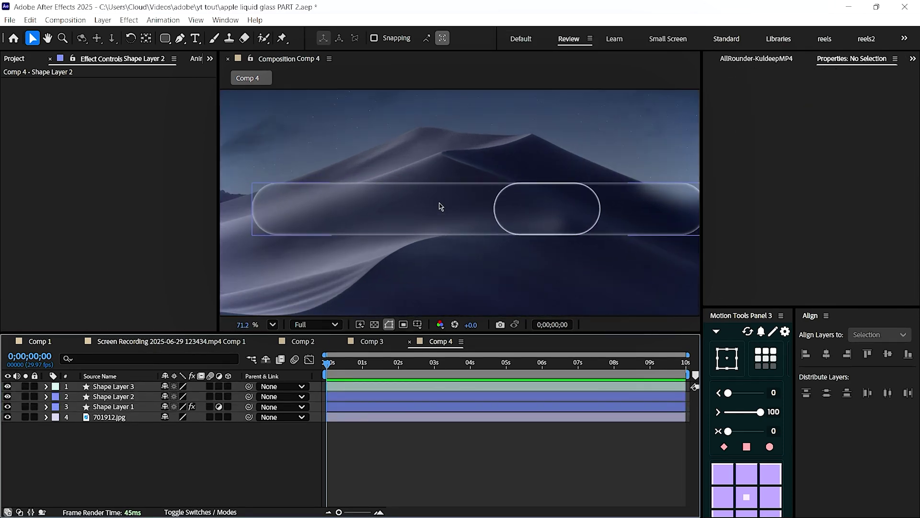
pyautogui.scroll(-1, 439, 202)
pyautogui.scroll(1, 441, 206)
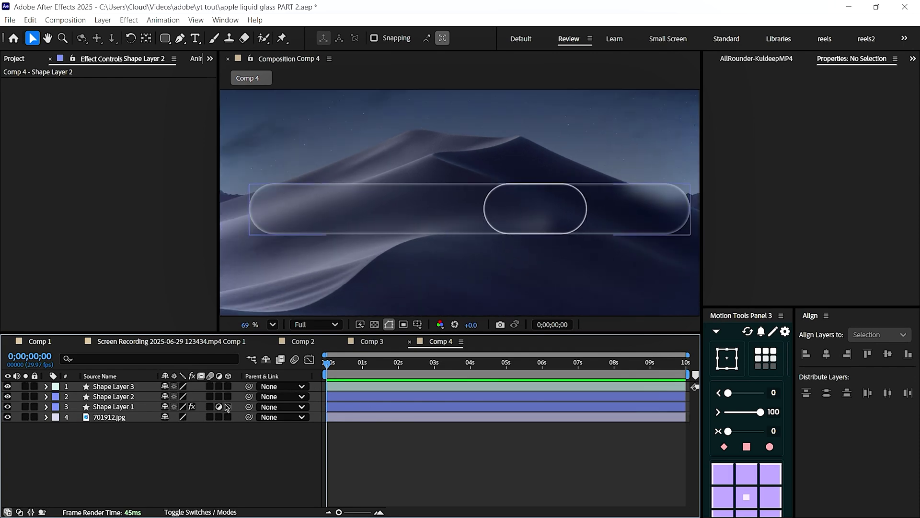
pyautogui.click(195, 38)
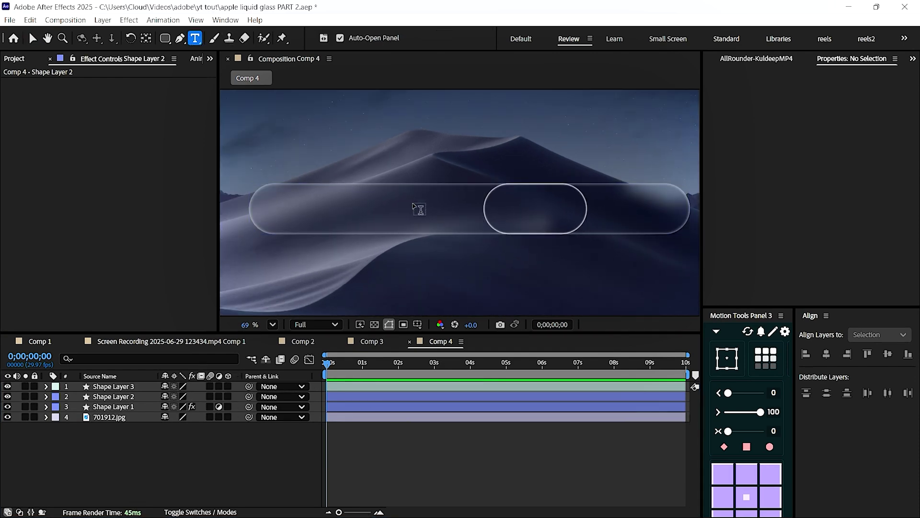
pyautogui.click(422, 211)
pyautogui.write('video')
# Place the video text in the glass bar with a centred anchor point and scale it to 83.9%.
pyautogui.click(32, 38)
pyautogui.hotkey('ctrl', 'alt', 'Home')
pyautogui.moveTo(461, 203); pyautogui.dragTo(423, 208)
pyautogui.press('s')
pyautogui.moveTo(191, 397); pyautogui.dragTo(186, 398)
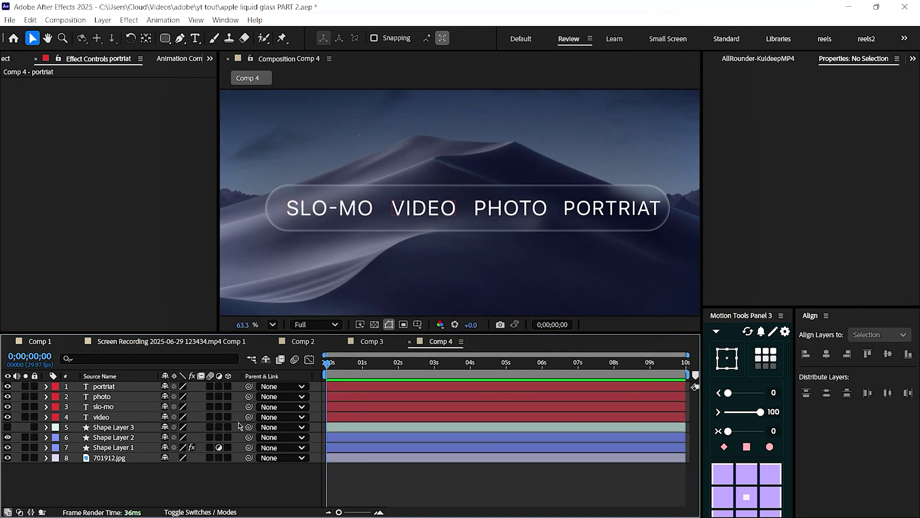
# Set Shape Layer 2 as the track matte of the four text layers portriat, photo, slo-mo and video.
pyautogui.moveTo(240, 421); pyautogui.dragTo(239, 398)
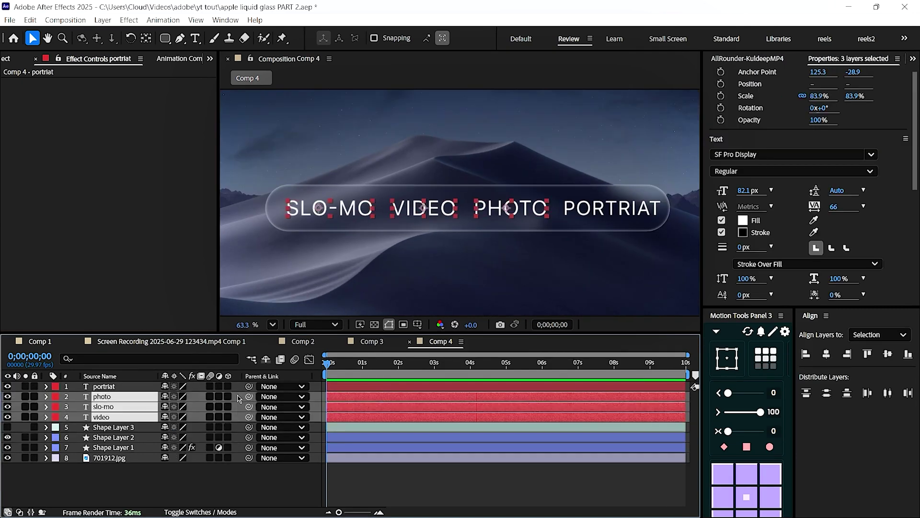
pyautogui.click(254, 501)
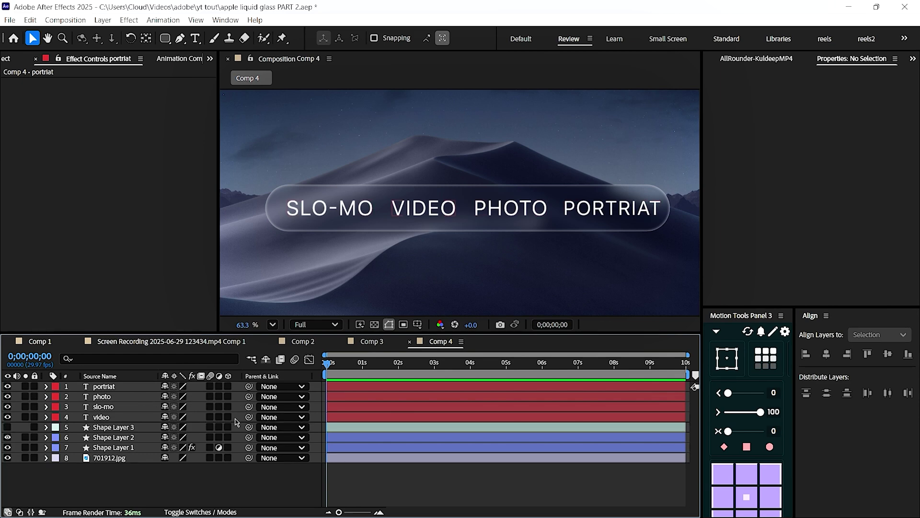
pyautogui.moveTo(236, 422); pyautogui.dragTo(234, 386)
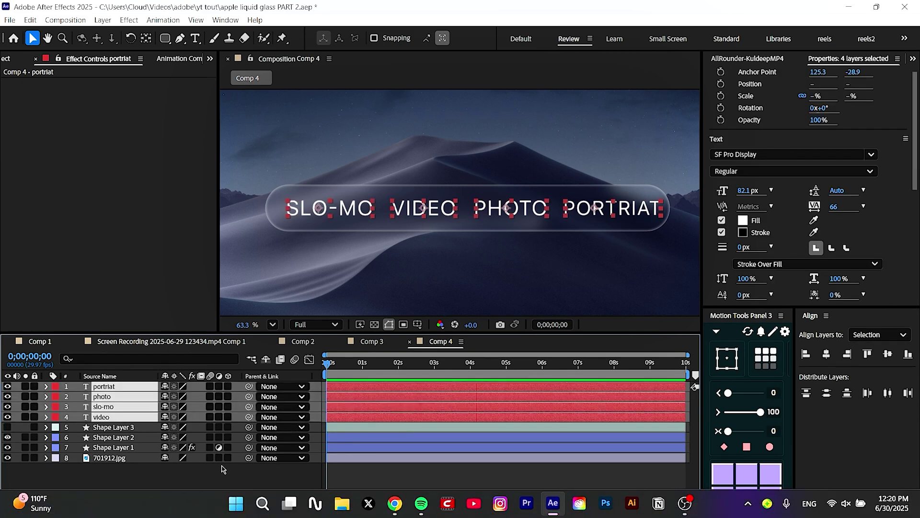
pyautogui.click(215, 512)
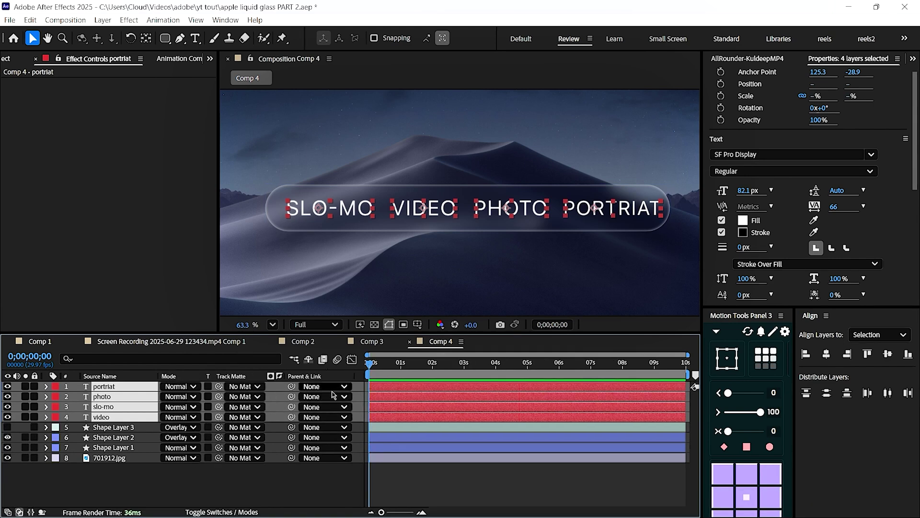
pyautogui.click(241, 386)
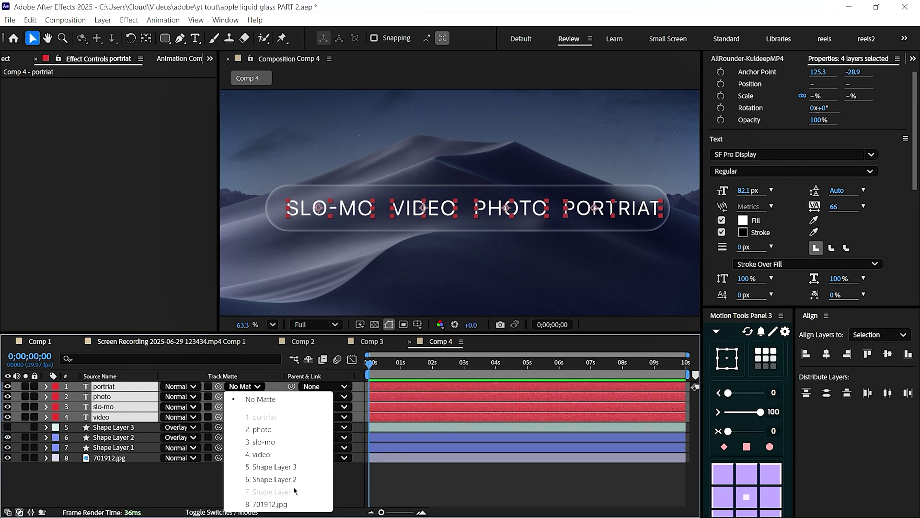
pyautogui.click(271, 479)
pyautogui.click(302, 484)
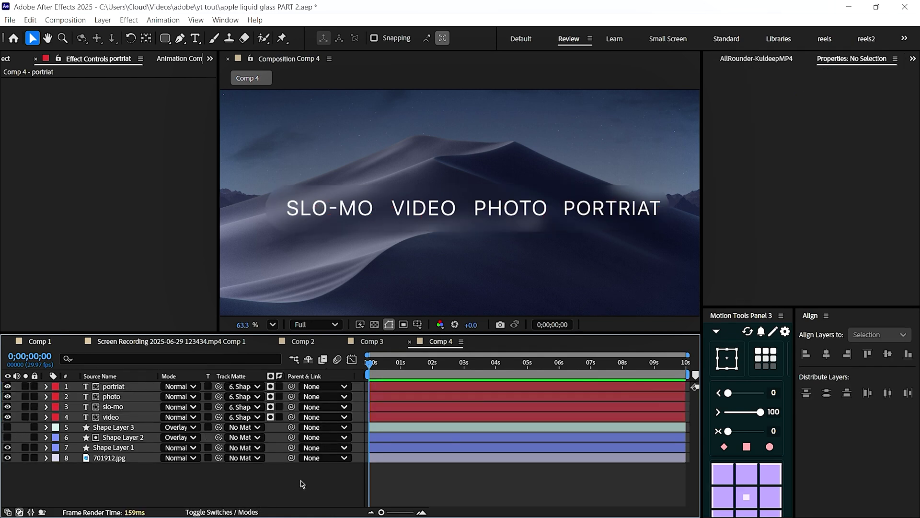
# Reveal the rectangle Size properties of Shape Layers 1 and 2 and link Shape Layer 1's Size to Shape Layer 2's.
pyautogui.click(123, 437)
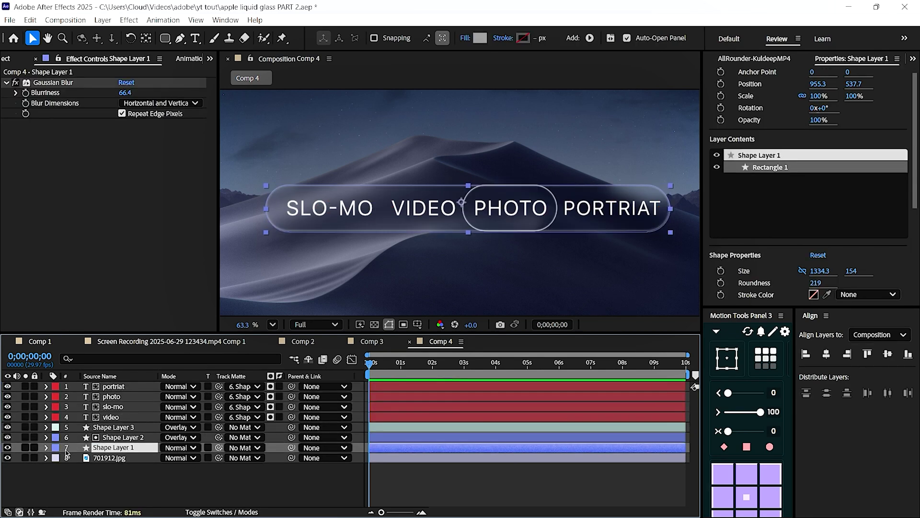
pyautogui.click(47, 447)
pyautogui.click(722, 273)
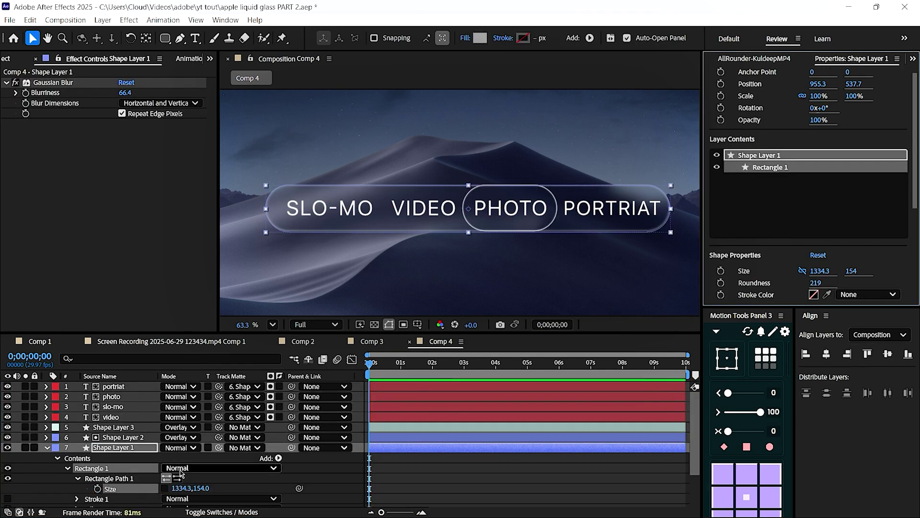
pyautogui.click(136, 438)
pyautogui.click(722, 274)
pyautogui.scroll(-2, 302, 448)
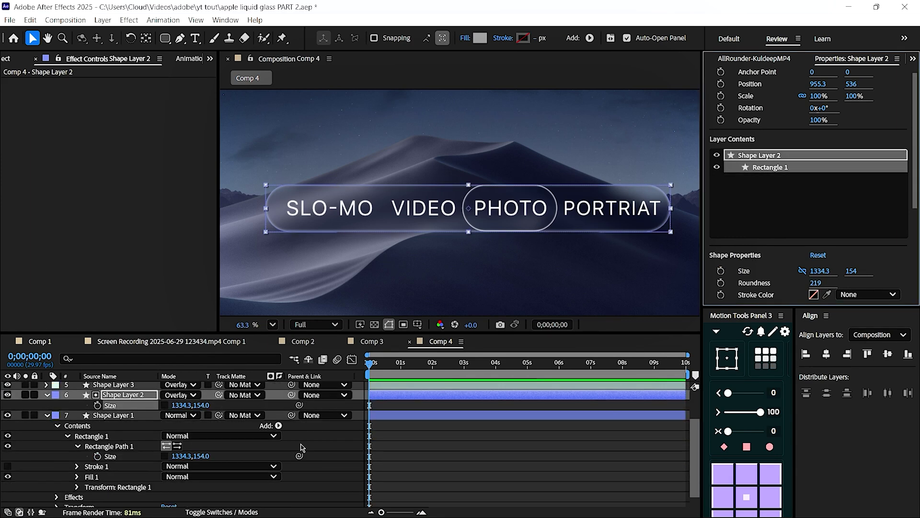
pyautogui.moveTo(299, 456); pyautogui.dragTo(44, 411)
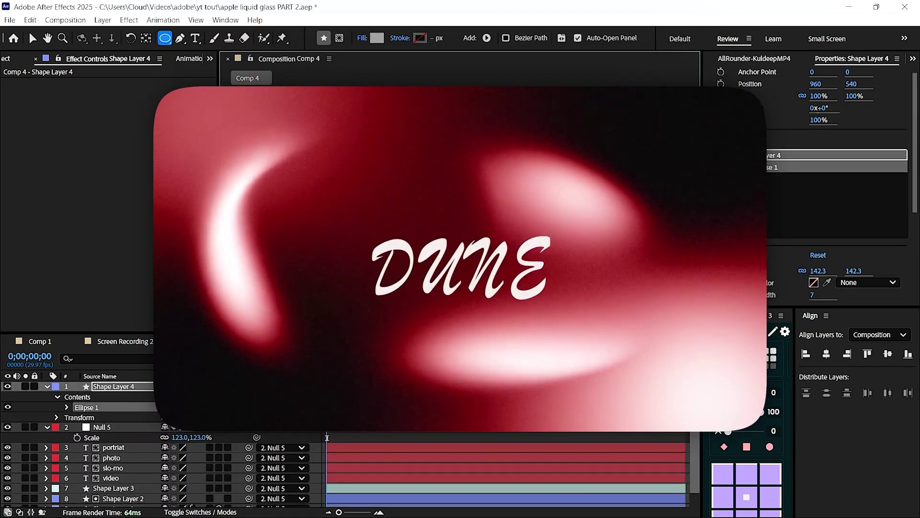
# Collapse the layer properties and duplicate the circle layer Shape Layer 4.
pyautogui.press('v')
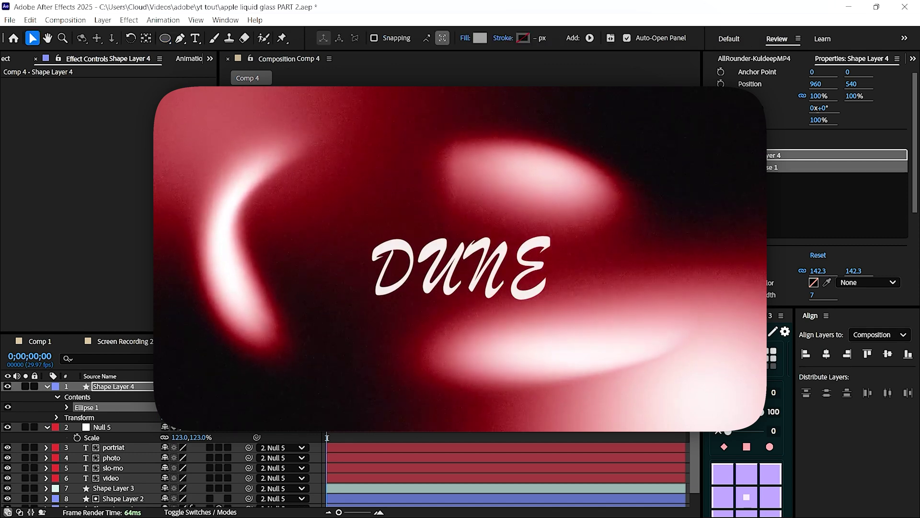
pyautogui.click(358, 433)
pyautogui.press('u')
pyautogui.click(120, 386)
pyautogui.hotkey('ctrl', 'd')
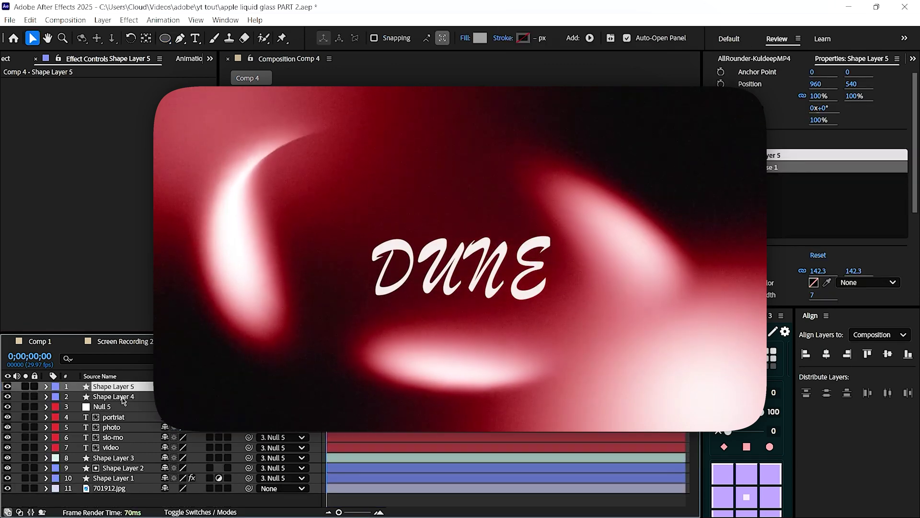
# Apply Gaussian Blur to Shape Layer 4 and set its blurriness to 51.
pyautogui.click(123, 397)
pyautogui.hotkey('ctrl', 'space')
pyautogui.write('gau')
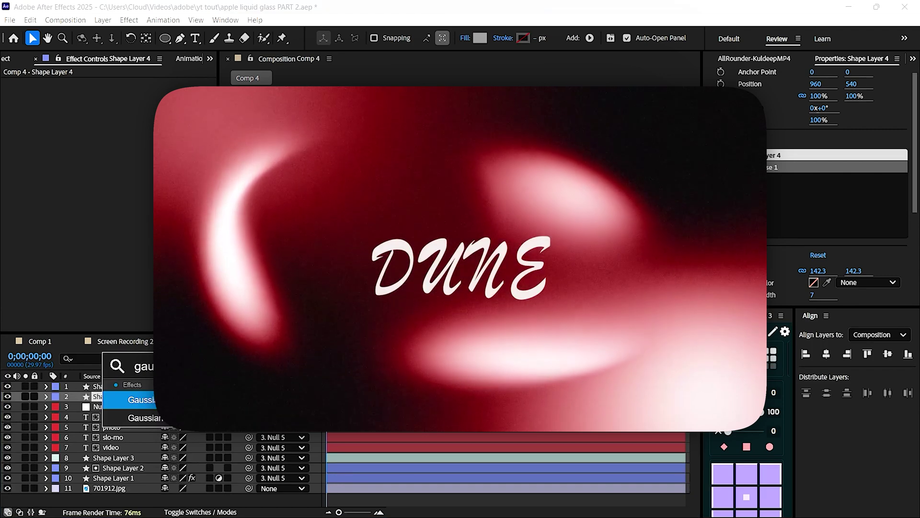
pyautogui.press('Return')
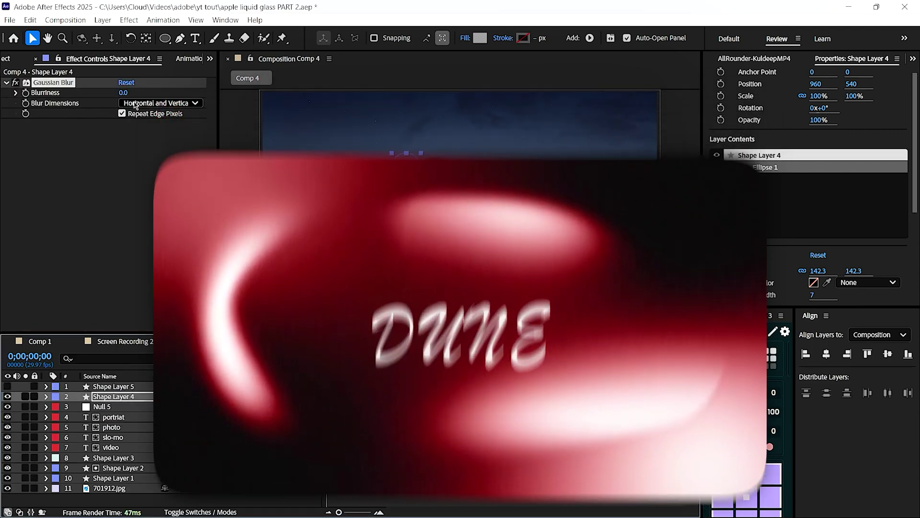
pyautogui.moveTo(125, 92); pyautogui.dragTo(229, 85)
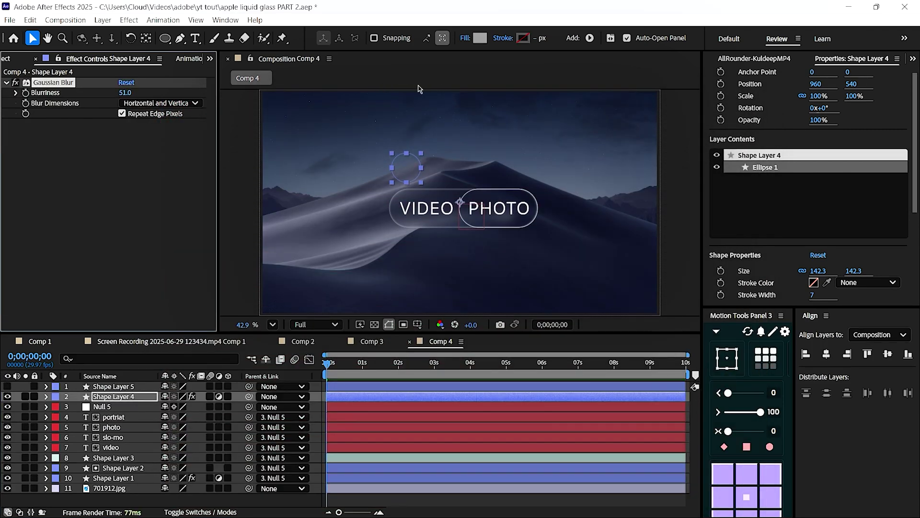
# Add an Inner Glow layer style to the duplicated circle, Shape Layer 5.
pyautogui.click(108, 387)
pyautogui.rightClick(108, 387)
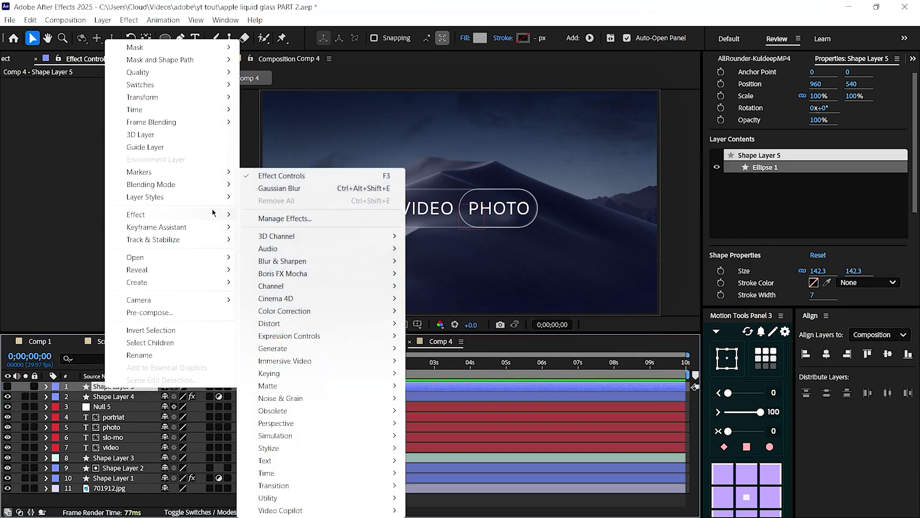
pyautogui.moveTo(203, 186)
pyautogui.click(268, 286)
pyautogui.rightClick(134, 386)
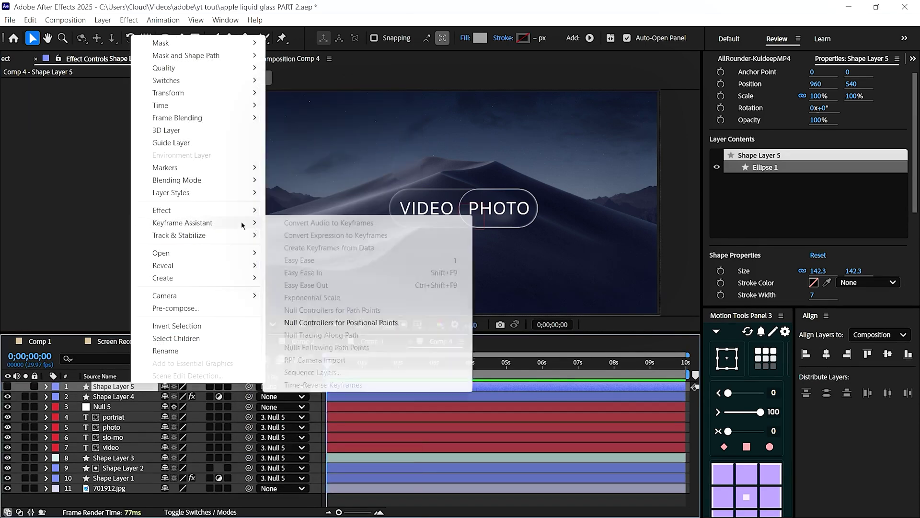
pyautogui.click(344, 275)
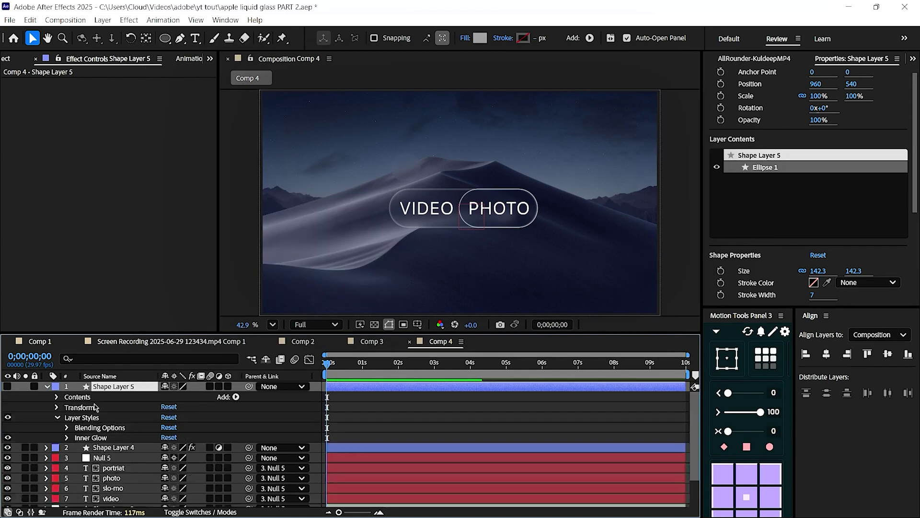
# Set the Inner Glow color of Shape Layer 5 to white.
pyautogui.click(66, 437)
pyautogui.scroll(-3, 144, 456)
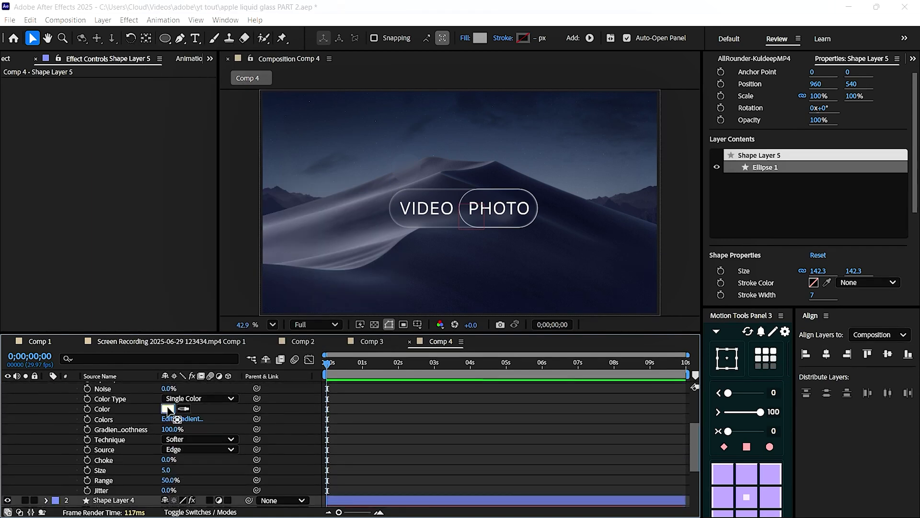
pyautogui.click(167, 408)
pyautogui.click(325, 190)
pyautogui.press('Return')
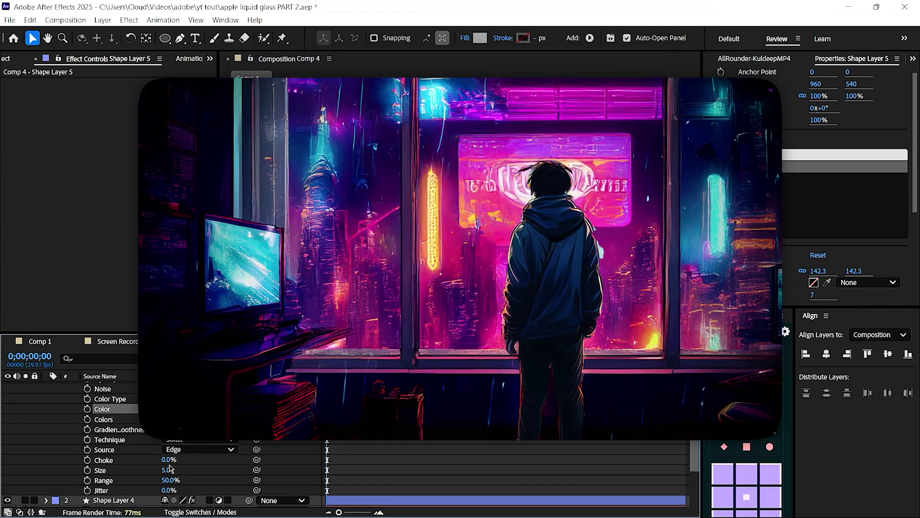
# Set the Inner Glow size to 22 and its range to 58.8% on Shape Layer 5.
pyautogui.moveTo(166, 470); pyautogui.dragTo(278, 464)
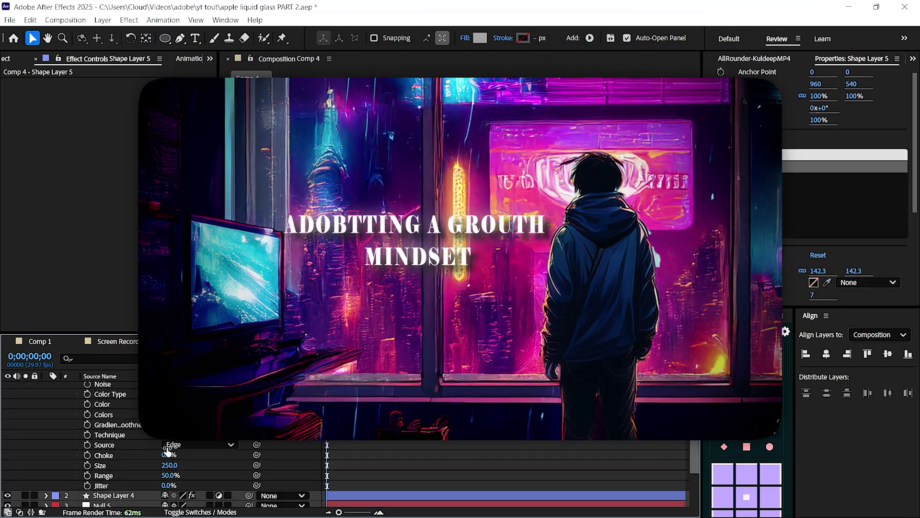
pyautogui.moveTo(168, 465); pyautogui.dragTo(50, 465)
pyautogui.moveTo(172, 476)
pyautogui.mouseDown()
pyautogui.moveTo(222, 476)
pyautogui.moveTo(213, 460)
pyautogui.moveTo(183, 462)
pyautogui.mouseUp()
pyautogui.press('F2')
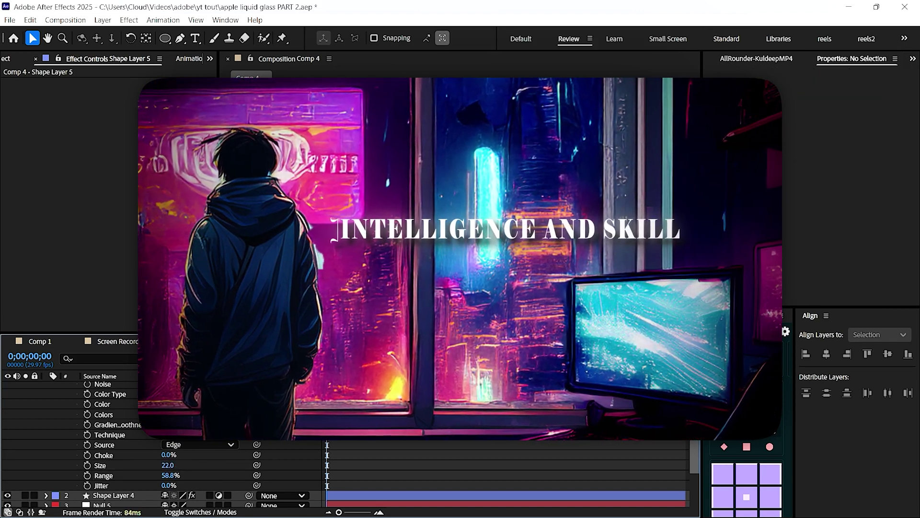
# Duplicate the blurred circle Shape Layer 4, move the copy to the top of the layer stack, and delete its Gaussian Blur.
pyautogui.scroll(3, 163, 444)
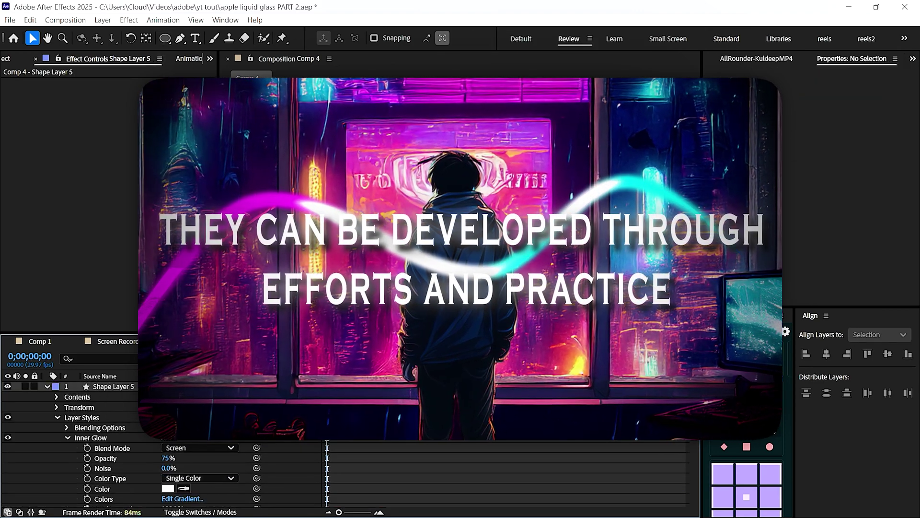
pyautogui.click(47, 387)
pyautogui.click(133, 396)
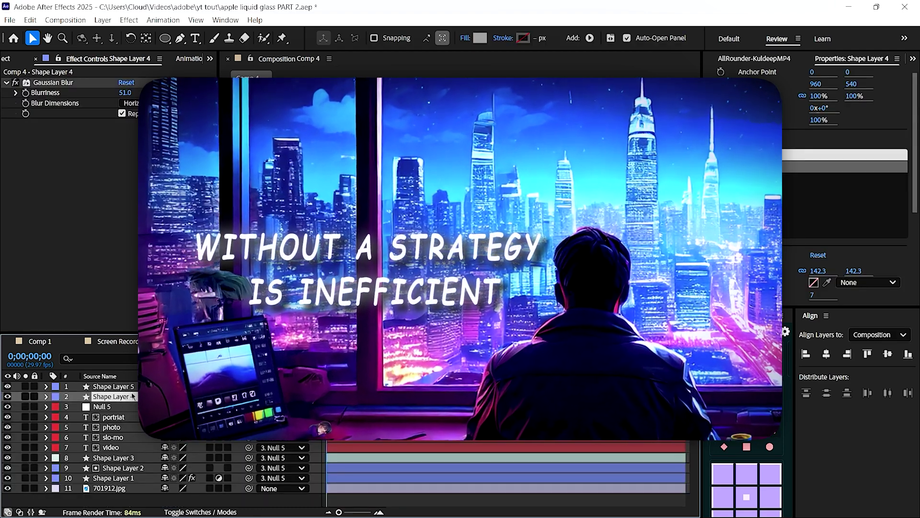
pyautogui.hotkey('ctrl', 'd')
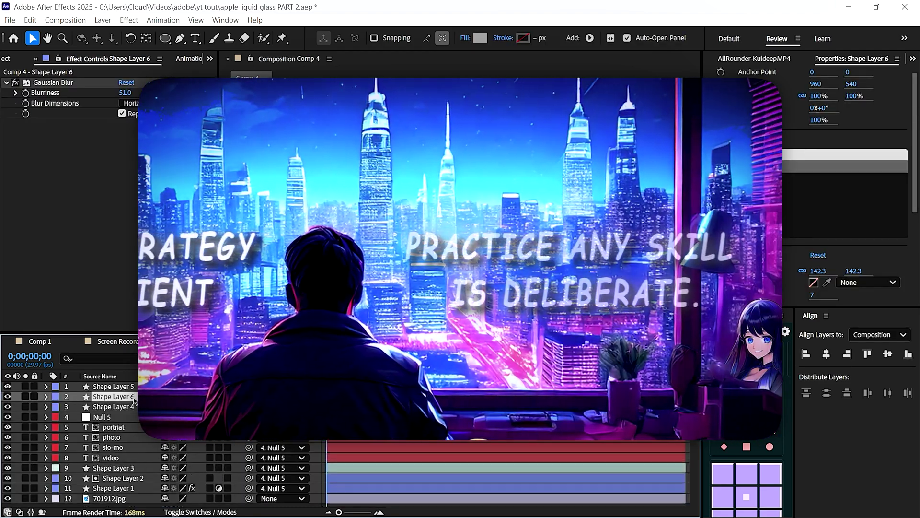
pyautogui.moveTo(133, 396); pyautogui.dragTo(132, 386)
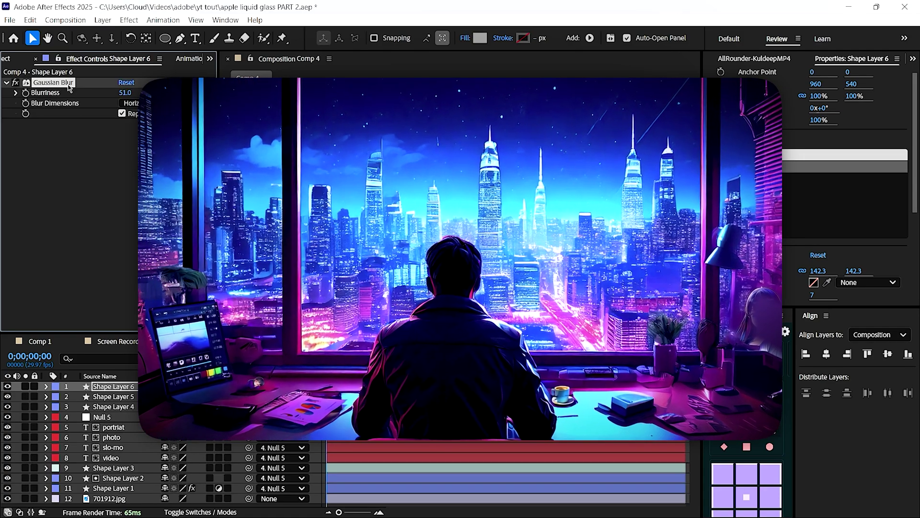
pyautogui.press('Delete')
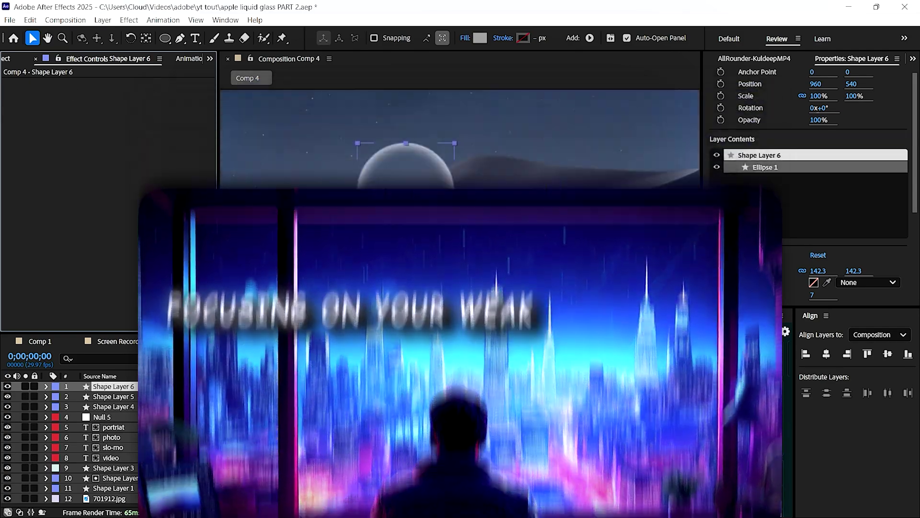
# Turn the duplicated circle, Shape Layer 6, into a ring with no fill and a white 7 px stroke.
pyautogui.click(132, 392)
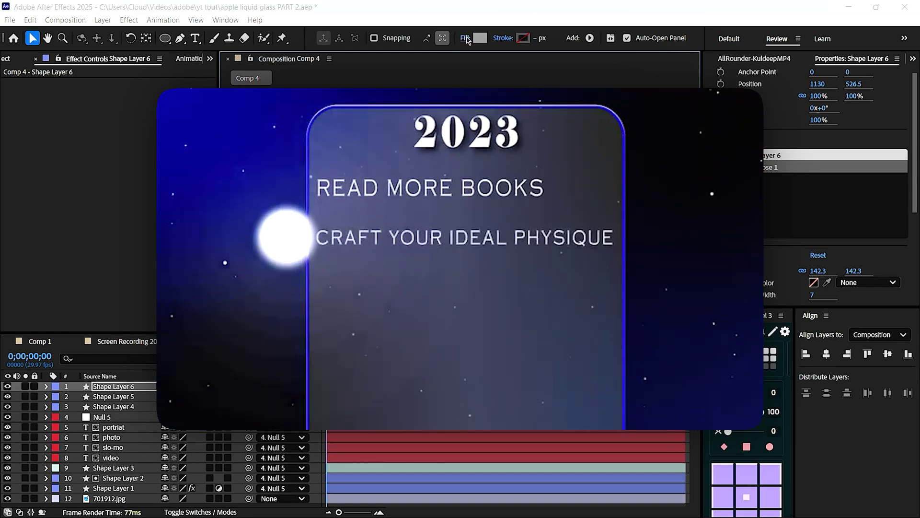
pyautogui.click(524, 38)
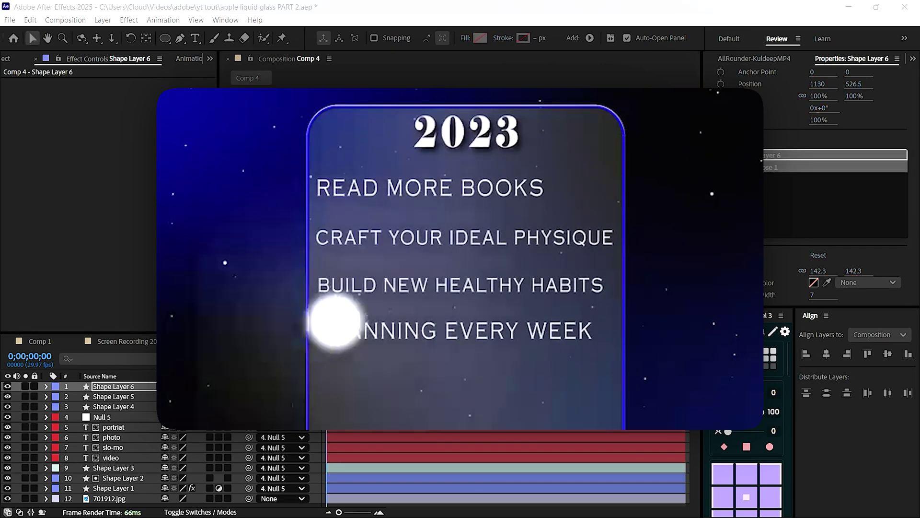
pyautogui.press('Return')
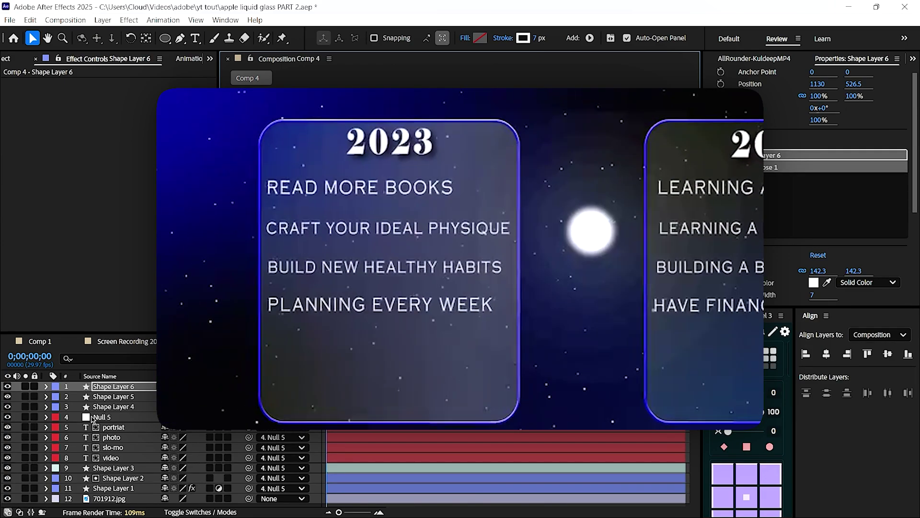
# Scale the ring on Shape Layer 6 to 74%.
pyautogui.press('s')
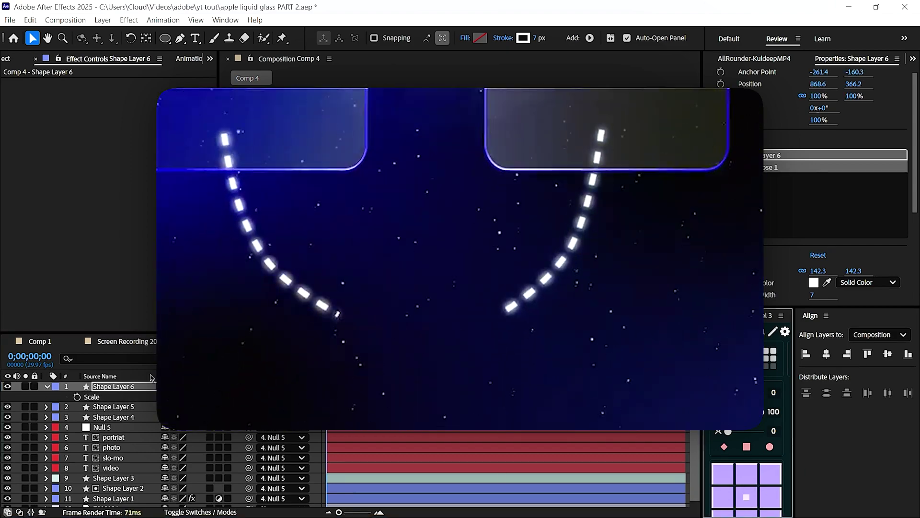
pyautogui.moveTo(180, 397); pyautogui.dragTo(168, 396)
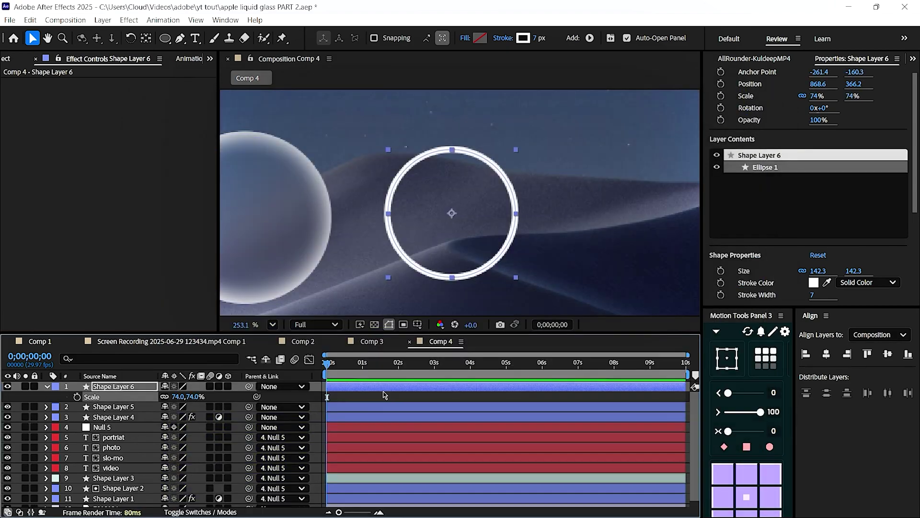
pyautogui.click(573, 194)
pyautogui.click(512, 193)
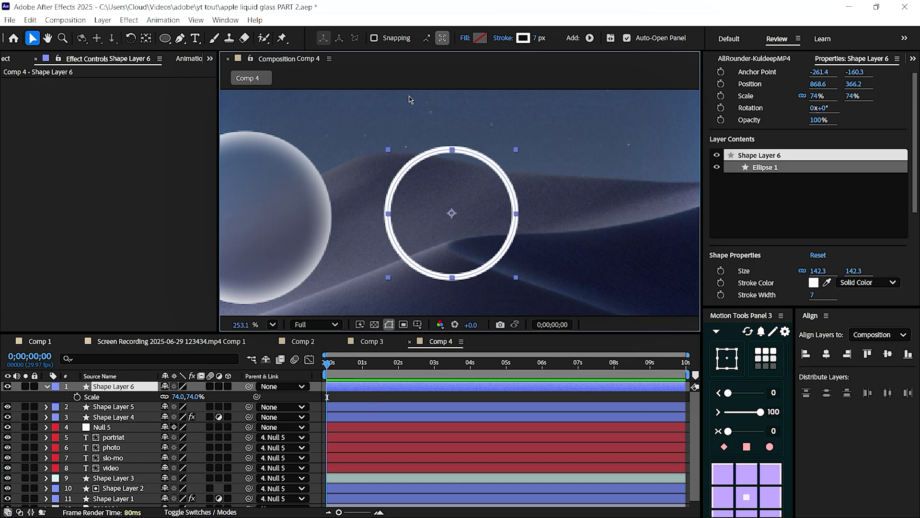
# Cut a first gap in the ring with an inverted rounded-rectangle mask on Shape Layer 6.
pyautogui.moveTo(171, 44); pyautogui.dragTo(201, 51)
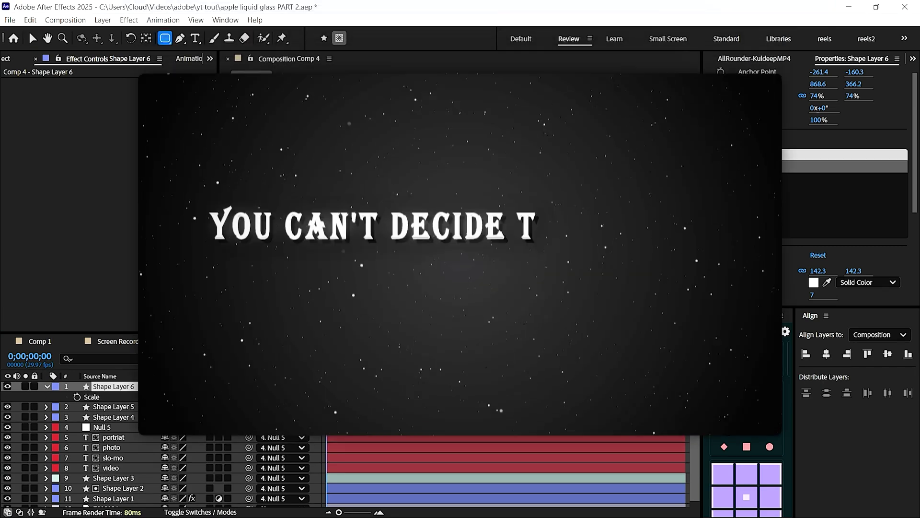
pyautogui.hotkey('ctrl', 'shift', 'n')
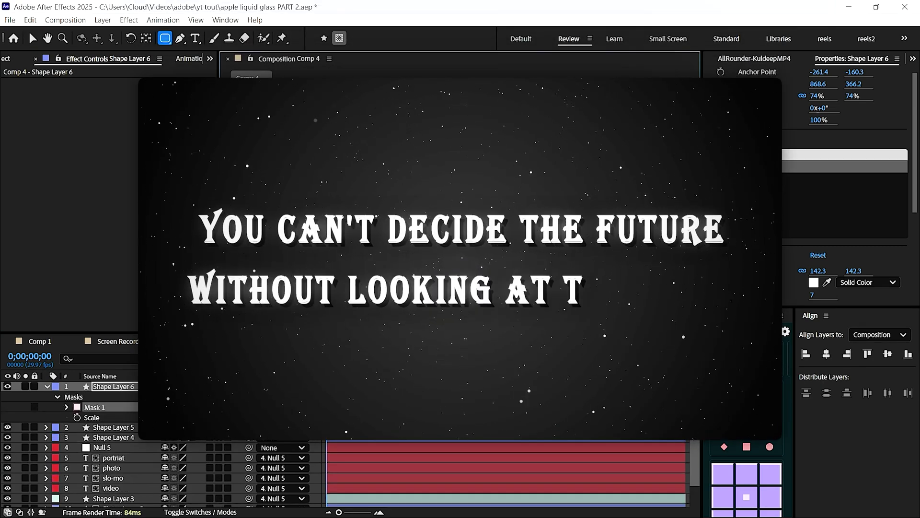
pyautogui.press('v')
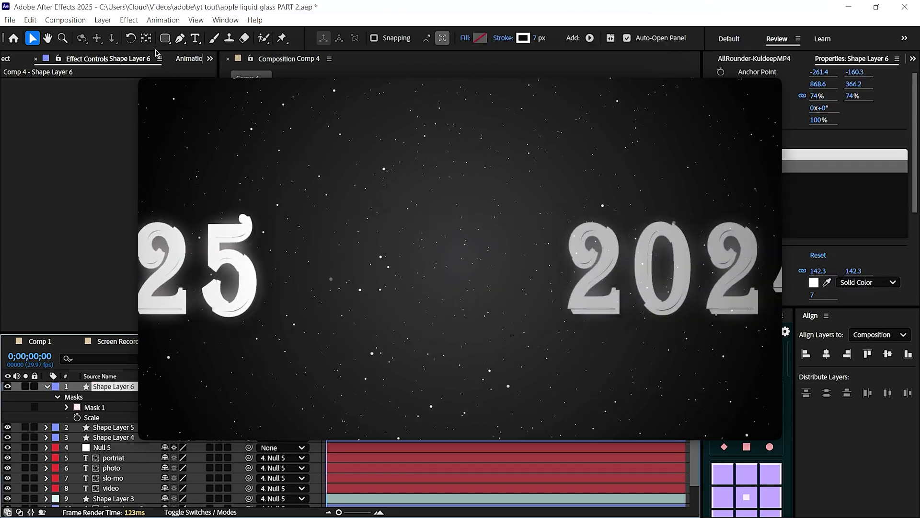
# Cut a second gap on the opposite side of the ring with another inverted mask and set its mode to Darken.
pyautogui.press('q')
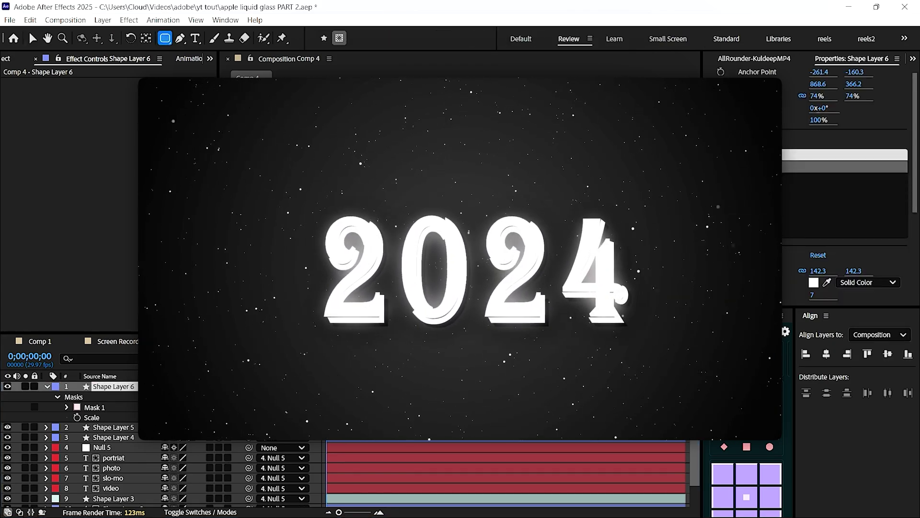
pyautogui.hotkey('ctrl', 'shift', 'n')
pyautogui.press('v')
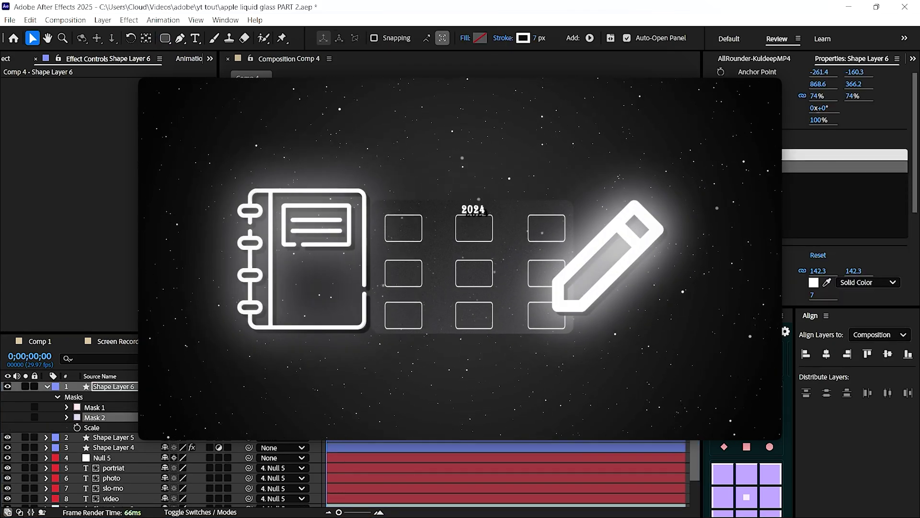
pyautogui.click(179, 417)
pyautogui.click(206, 490)
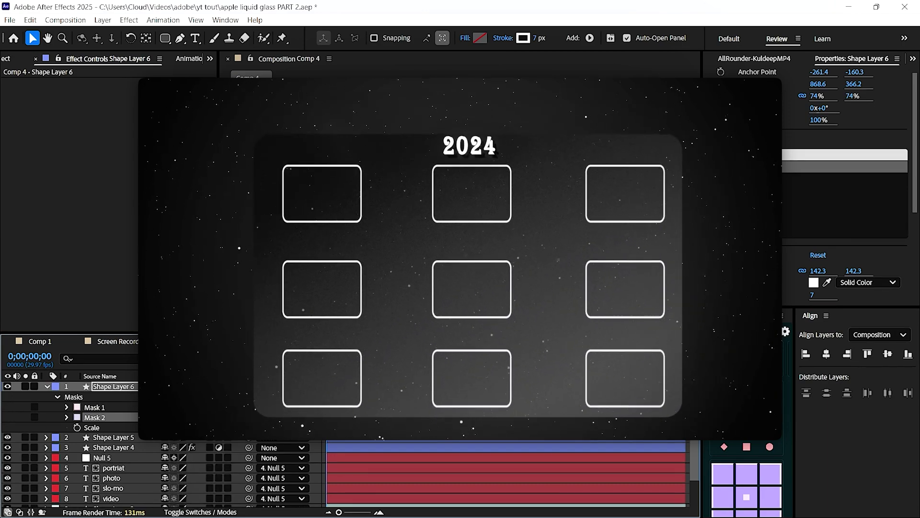
pyautogui.hotkey('ctrl', 'shift', 'a')
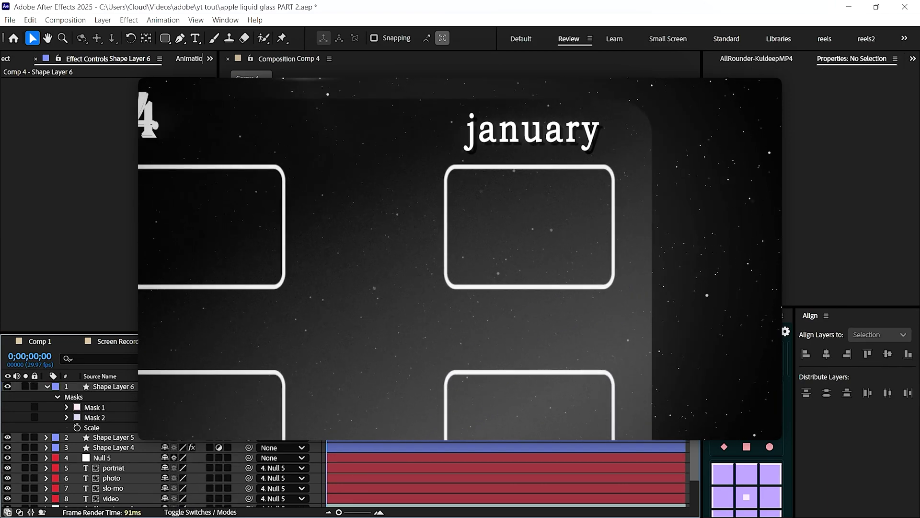
pyautogui.click(95, 417)
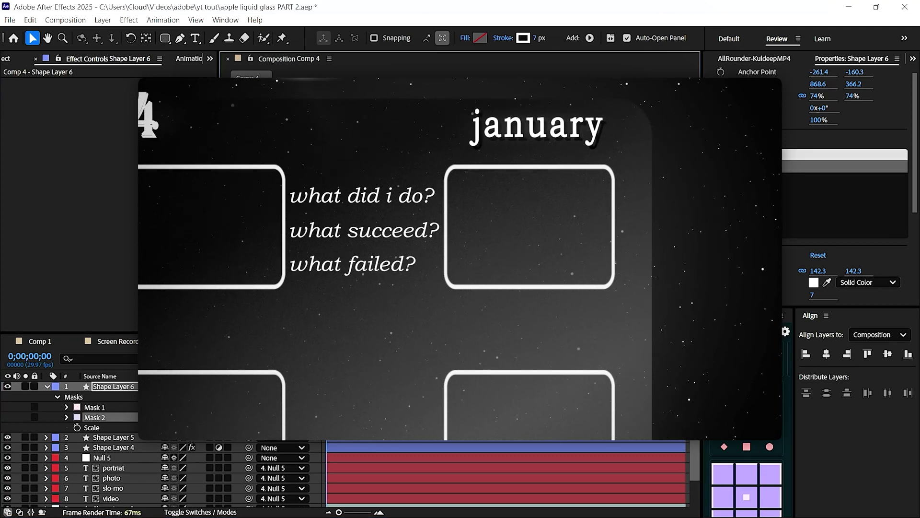
# Draw a small star on a new shape layer near the ring with the Star tool.
pyautogui.press('F2')
pyautogui.moveTo(160, 45); pyautogui.dragTo(201, 90)
pyautogui.moveTo(461, 192); pyautogui.dragTo(499, 221)
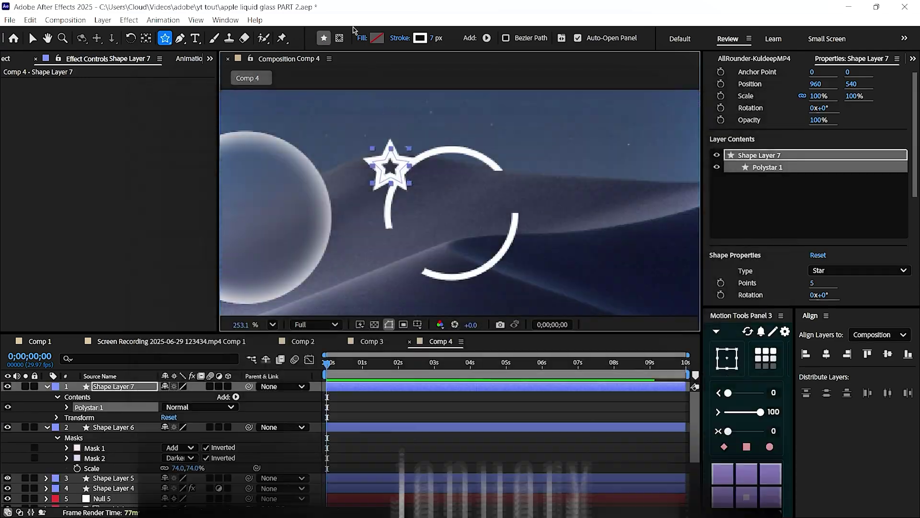
# Give the star a white fill and no stroke.
pyautogui.click(377, 38)
pyautogui.press('Return')
pyautogui.click(400, 37)
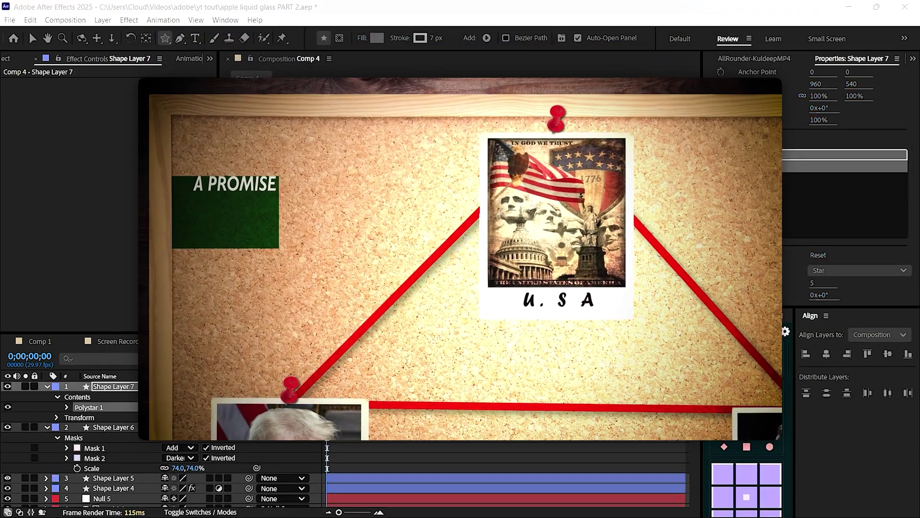
pyautogui.press('Return')
pyautogui.click(379, 39)
# Reduce the star to 3 points and rotate it 147° as an arrowhead at the left end of the ring's upper arc.
pyautogui.scroll(-1, 815, 255)
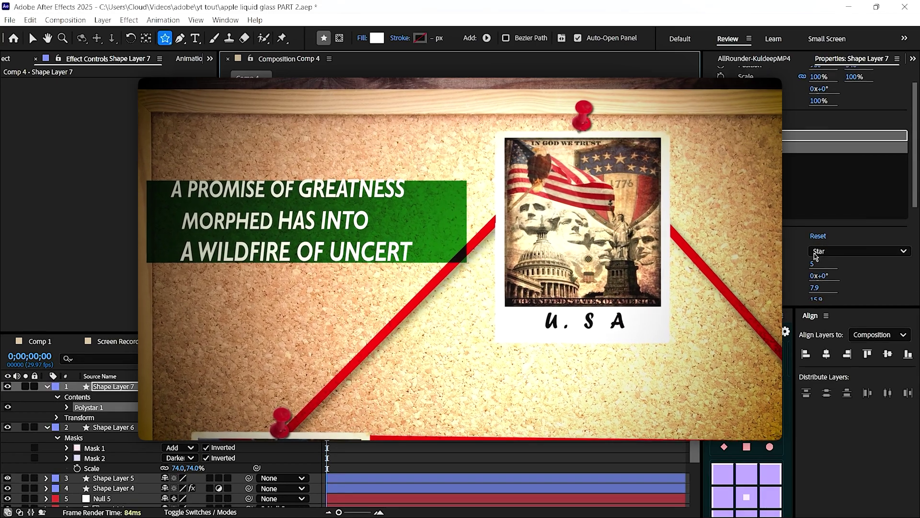
pyautogui.click(31, 34)
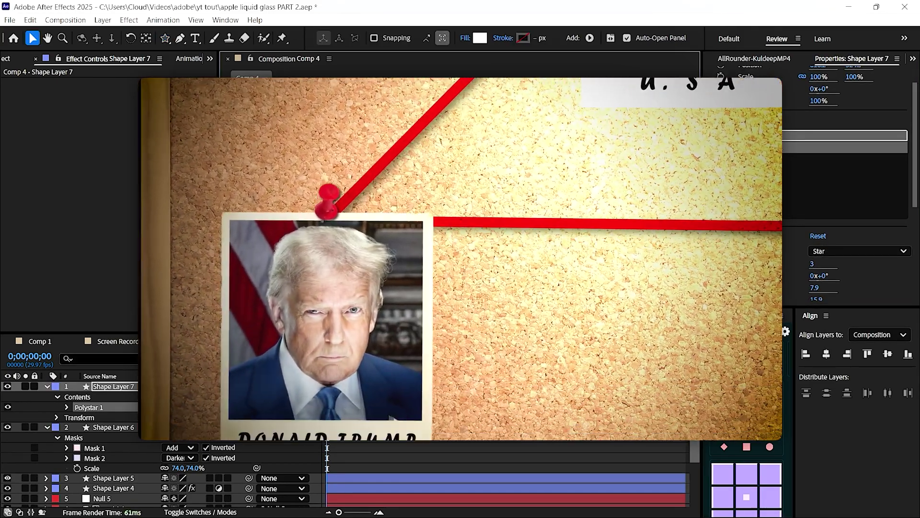
pyautogui.press('r')
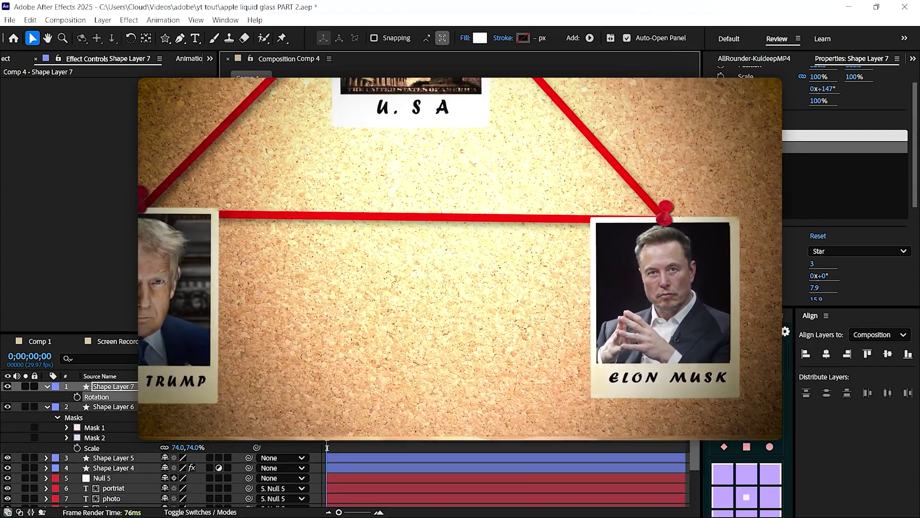
pyautogui.hotkey('ctrl', 'shift', 'a')
# Duplicate the arrowhead layer and place the copy at the right end of the lower arc, rotated to 238°.
pyautogui.click(122, 387)
pyautogui.hotkey('ctrl', 'd')
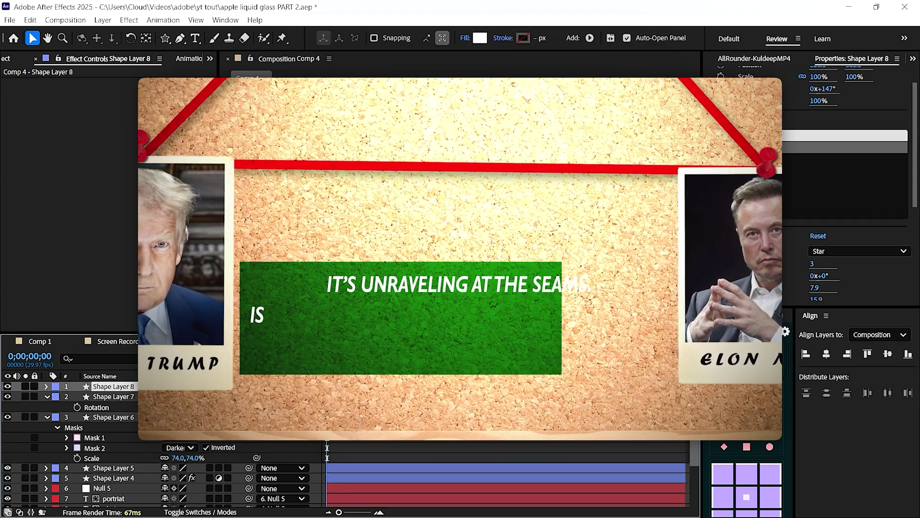
pyautogui.press('r')
pyautogui.moveTo(181, 396); pyautogui.dragTo(149, 406)
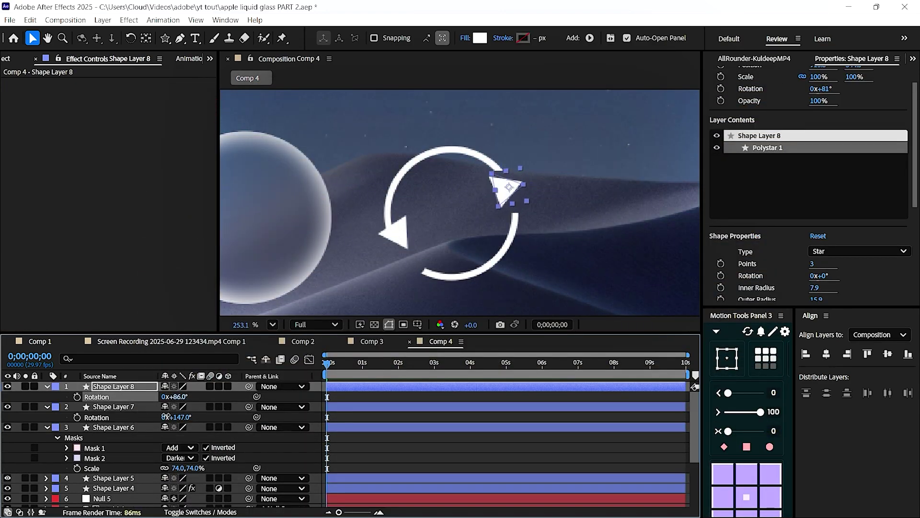
pyautogui.click(409, 468)
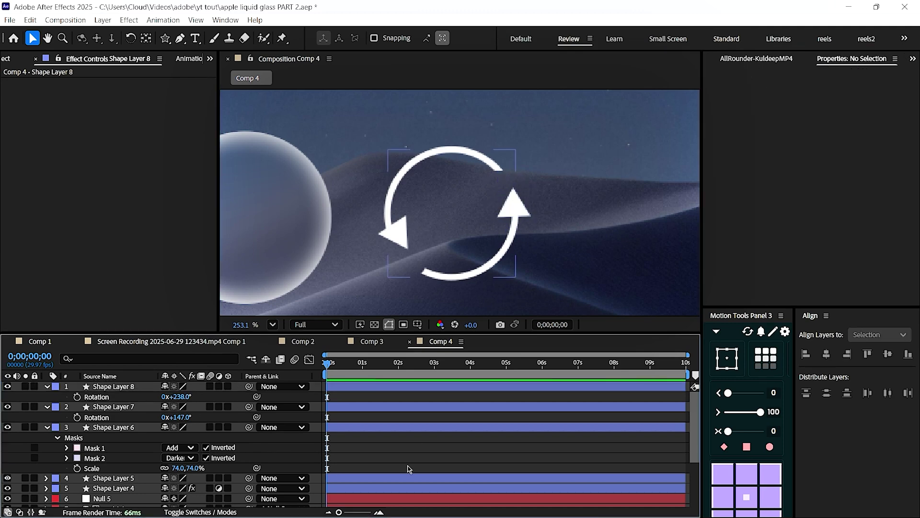
# Pre-compose the ring and both arrowhead layers into a composition named flip.
pyautogui.hotkey('ctrl', 'shift', 'c')
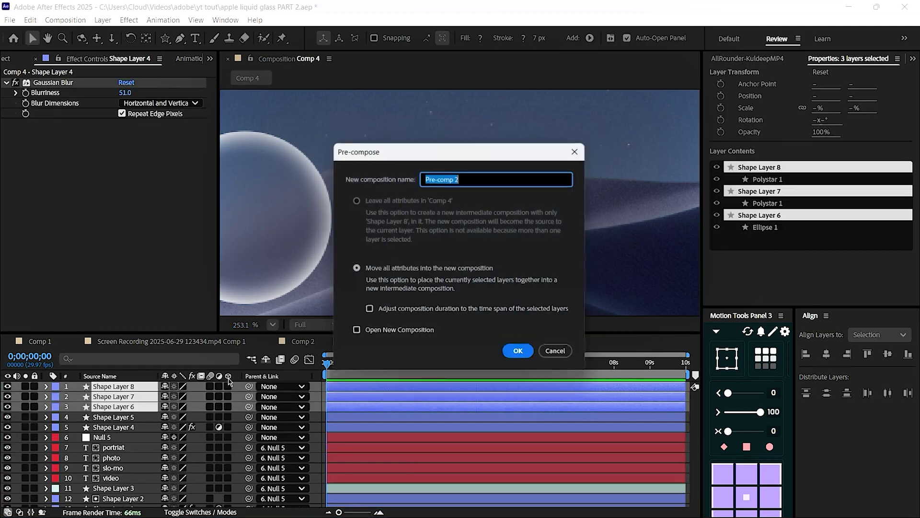
pyautogui.write('flip')
pyautogui.click(516, 355)
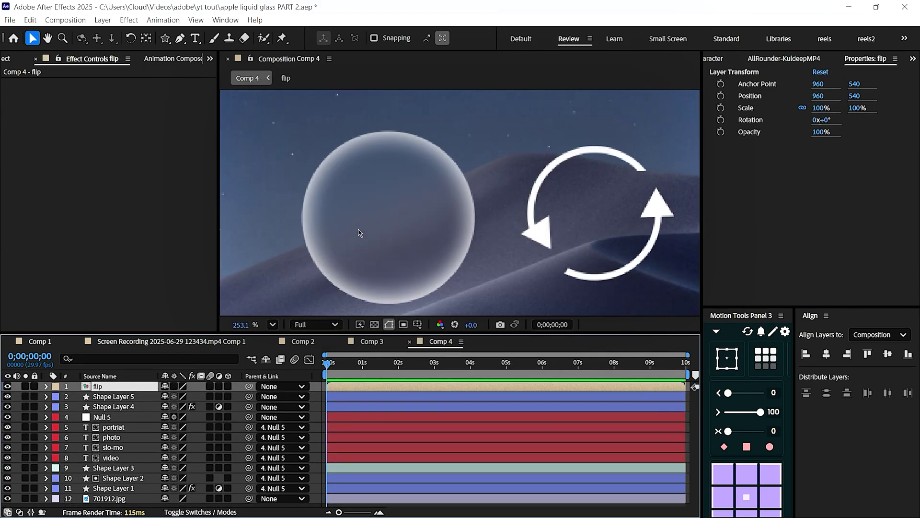
# Center the flip icon inside the glass circle and scale it to 78%.
pyautogui.moveTo(585, 250); pyautogui.dragTo(382, 255)
pyautogui.press('s')
pyautogui.moveTo(180, 397); pyautogui.dragTo(176, 397)
pyautogui.moveTo(373, 258); pyautogui.dragTo(358, 232)
pyautogui.moveTo(179, 397); pyautogui.dragTo(171, 397)
pyautogui.moveTo(379, 251); pyautogui.dragTo(369, 213)
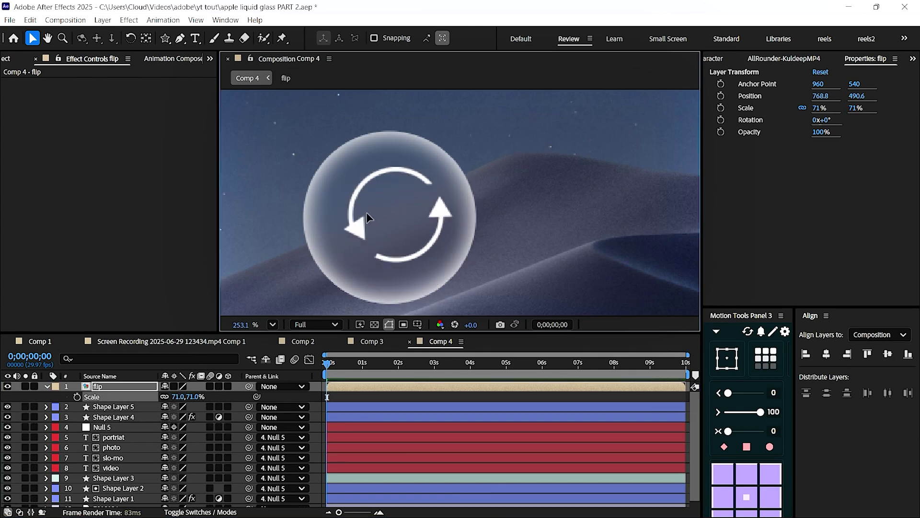
pyautogui.moveTo(180, 399); pyautogui.dragTo(389, 228)
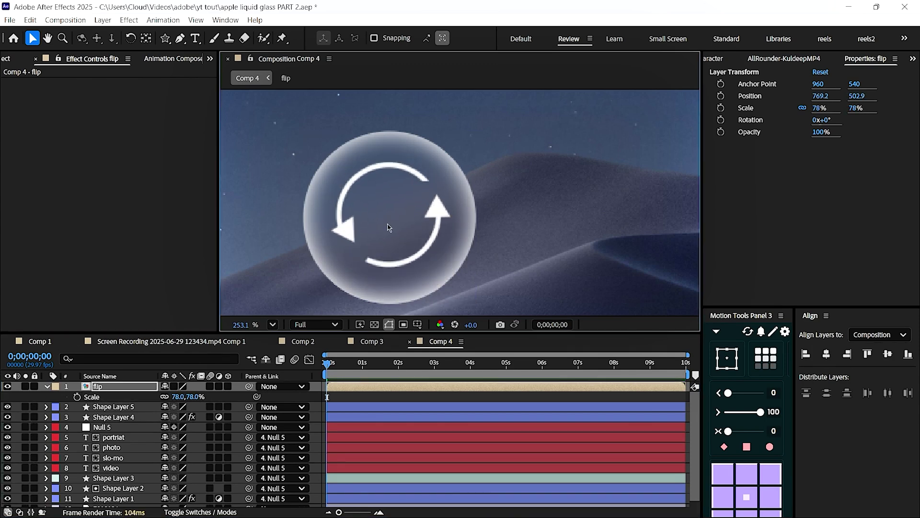
# Parent the flip icon and both glass circle layers to a new null and position the group beside the mode bar.
pyautogui.doubleClick(134, 386)
pyautogui.click(52, 342)
pyautogui.click(442, 342)
pyautogui.click(117, 406)
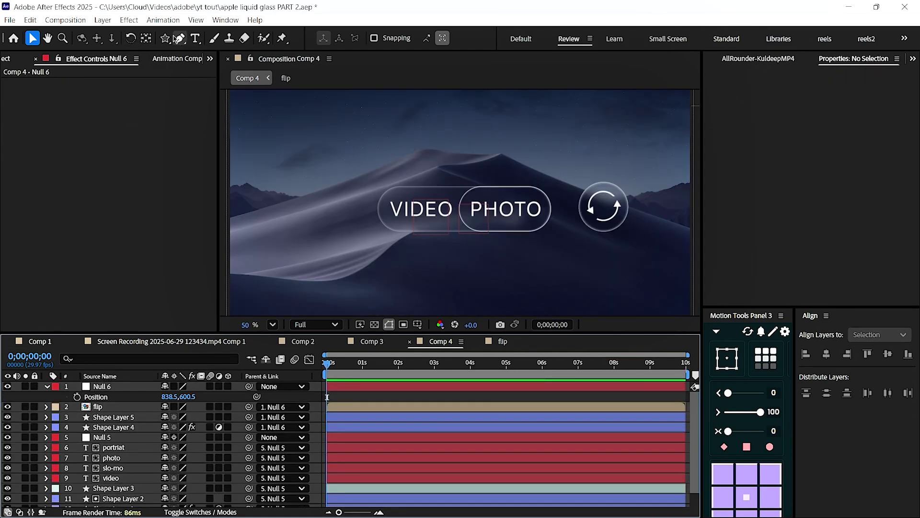
# Draw a white circle about 366 px wide on a new shape layer and move it to the top center of the sky.
pyautogui.click(166, 39)
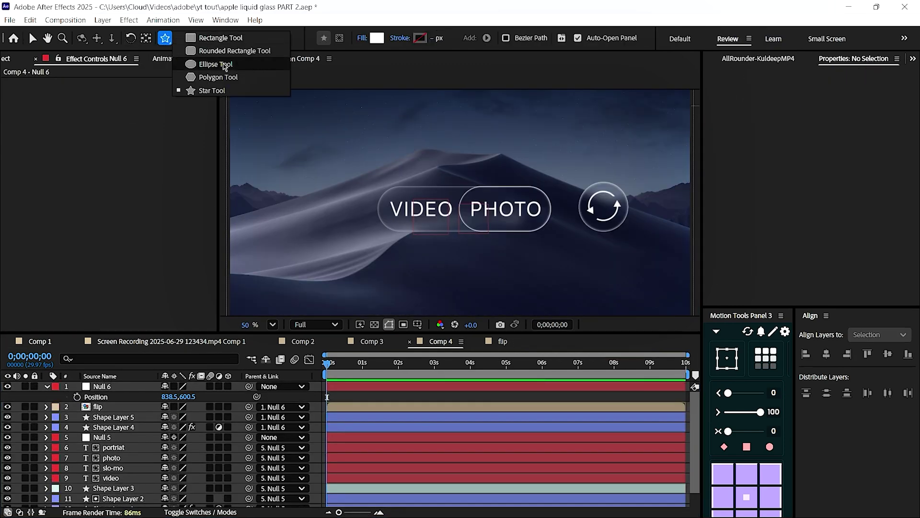
pyautogui.click(218, 64)
pyautogui.scroll(-1, 462, 148)
pyautogui.moveTo(441, 134); pyautogui.dragTo(516, 209)
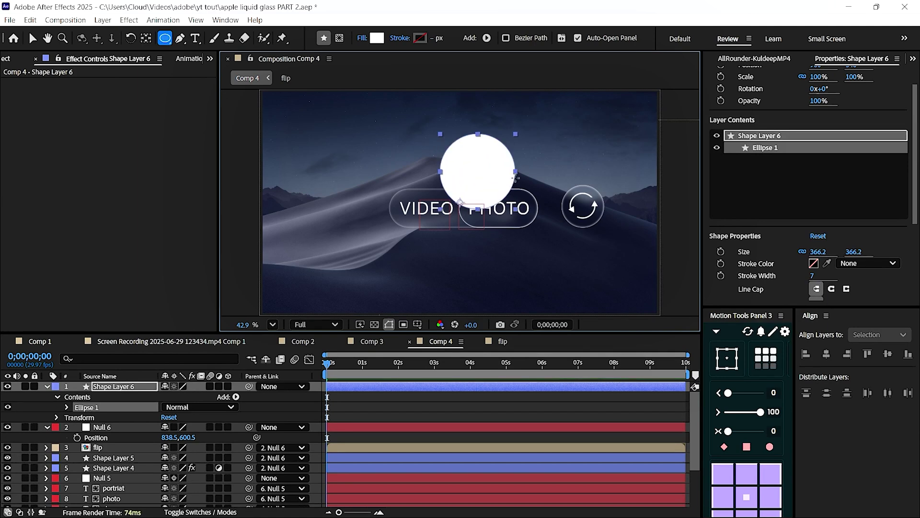
pyautogui.press('v')
pyautogui.moveTo(475, 173); pyautogui.dragTo(457, 105)
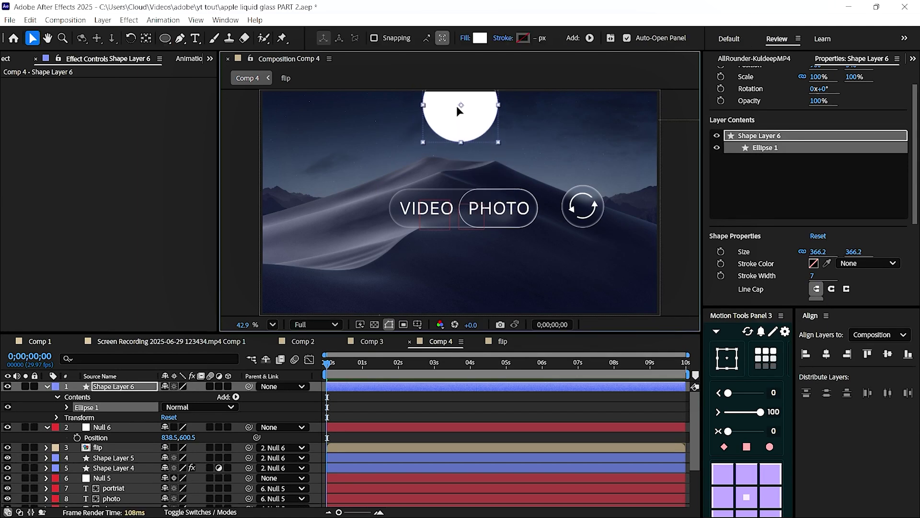
# Duplicate both glass circle layers, place the copies beneath the white circle layer and scale them to 305% around it.
pyautogui.click(377, 411)
pyautogui.click(237, 467)
pyautogui.keyDown('ctrl'); pyautogui.click(236, 458); pyautogui.keyUp('ctrl')
pyautogui.hotkey('ctrl', 'd')
pyautogui.moveTo(234, 458); pyautogui.dragTo(128, 428)
pyautogui.press('s')
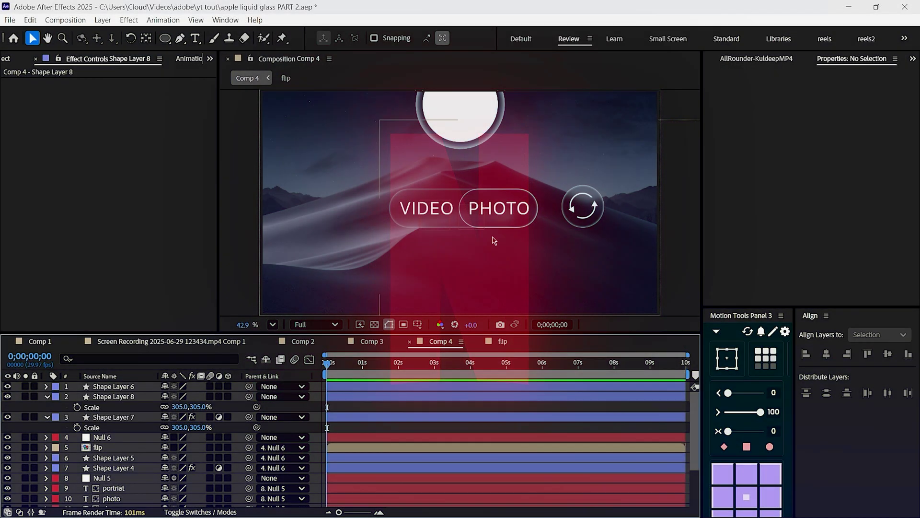
pyautogui.click(113, 396)
pyautogui.click(47, 396)
pyautogui.click(56, 478)
pyautogui.scroll(-5, 165, 460)
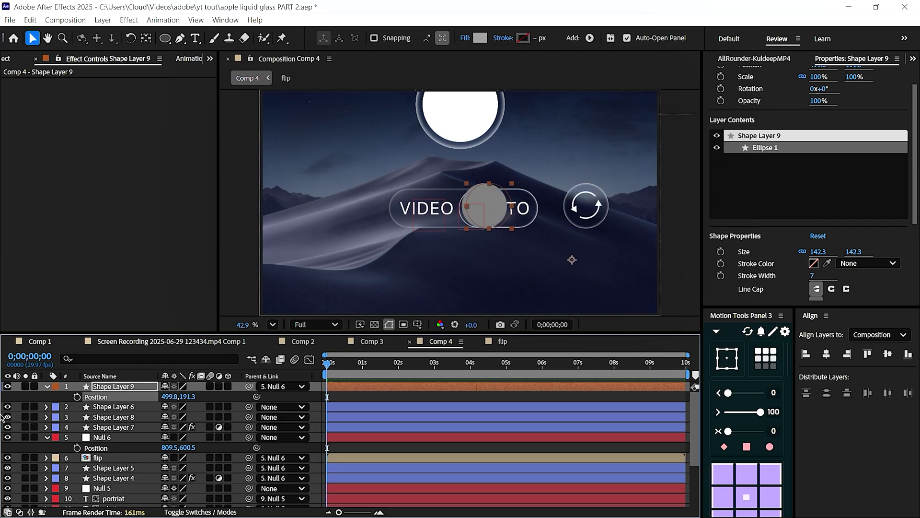
# Move the grey circle to the left of the mode bar and scale ig profile.jpg to 44%, placing it near the circle.
pyautogui.moveTo(495, 206); pyautogui.dragTo(327, 208)
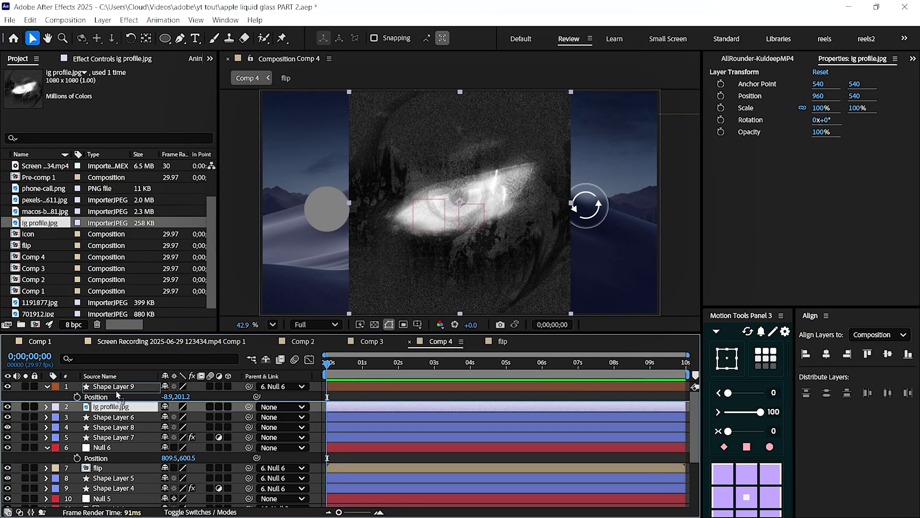
pyautogui.press('s')
pyautogui.moveTo(173, 398); pyautogui.dragTo(146, 398)
pyautogui.moveTo(461, 202); pyautogui.dragTo(378, 166)
pyautogui.click(148, 406)
# Try Shape Layer 6 as the profile image's track matte, inverting the matte and shifting the image over the grey circle.
pyautogui.click(201, 512)
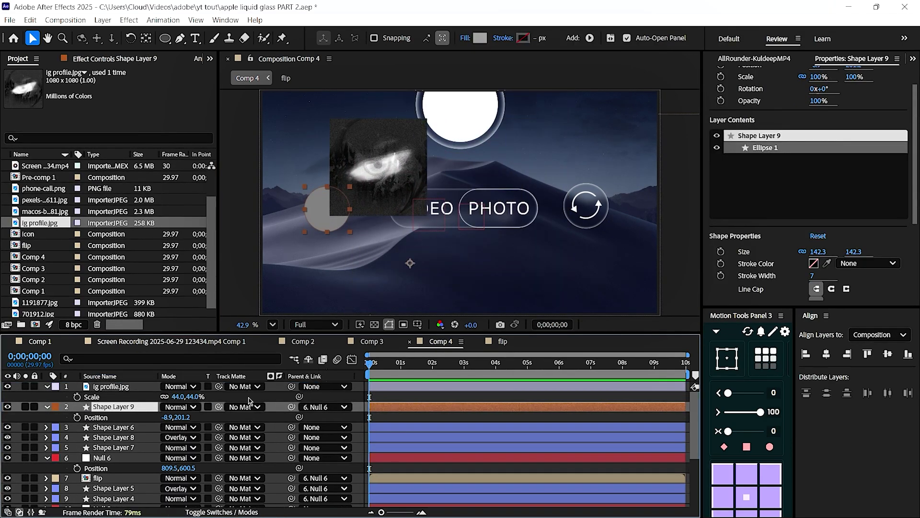
pyautogui.click(245, 386)
pyautogui.click(288, 187)
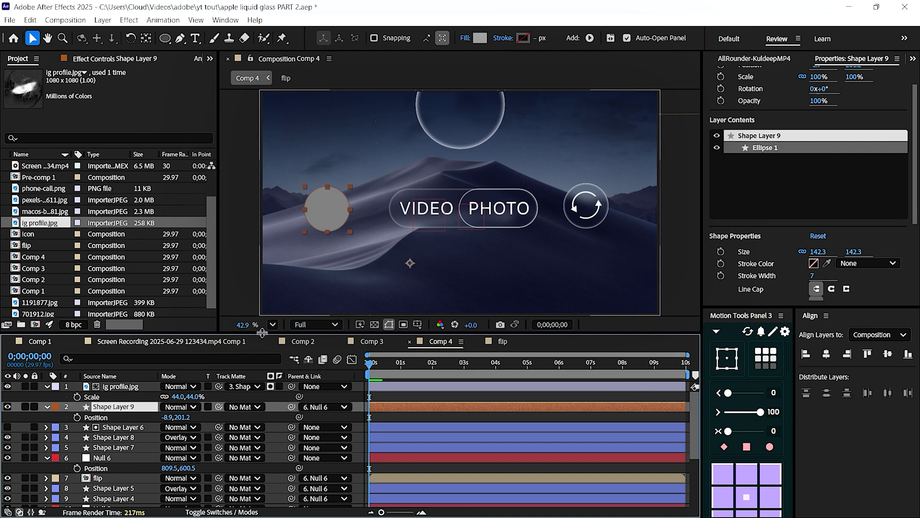
pyautogui.click(279, 386)
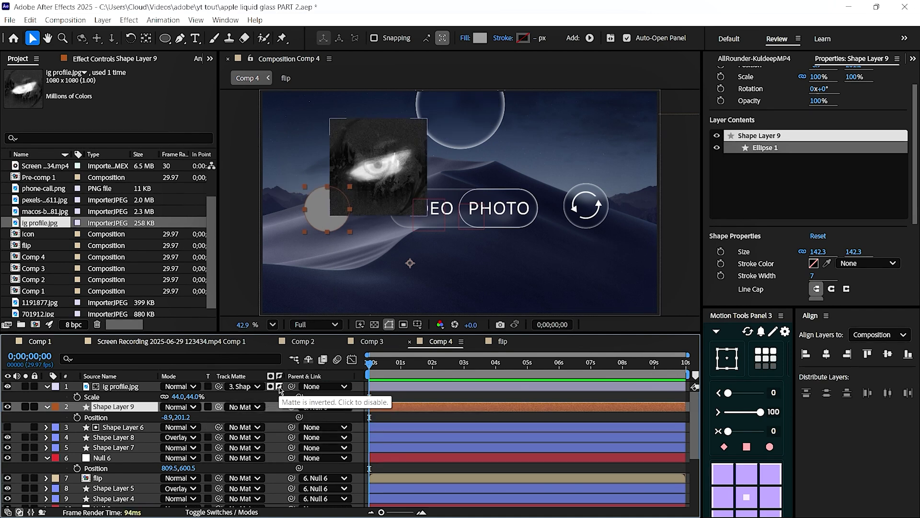
pyautogui.moveTo(392, 181); pyautogui.dragTo(358, 214)
pyautogui.click(279, 386)
pyautogui.click(7, 407)
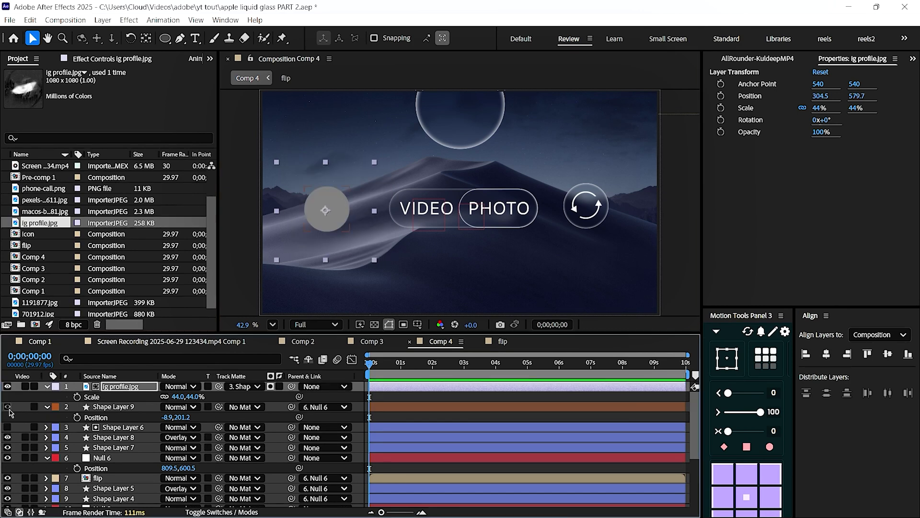
pyautogui.click(7, 406)
pyautogui.hotkey('ctrl', 'shift', 'z')
pyautogui.hotkey('ctrl', 'shift', 'z')
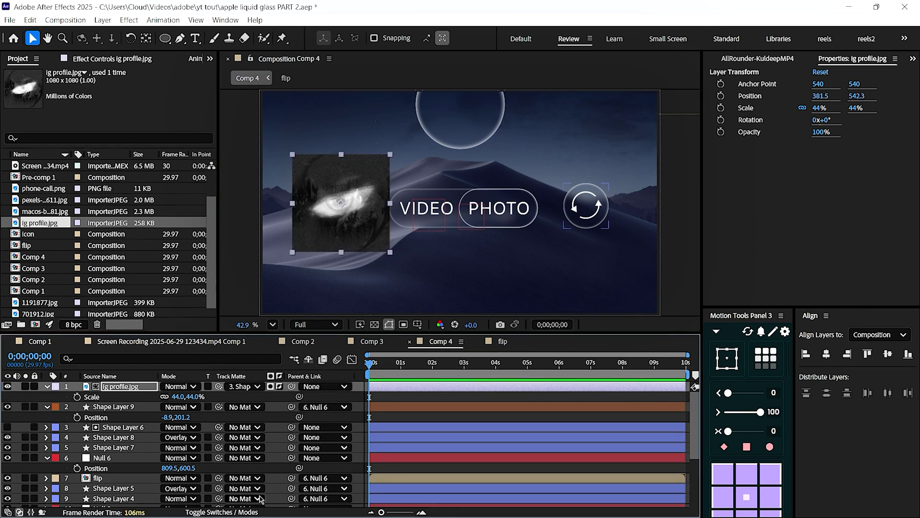
# Set the track matte of ig profile.jpg to Shape Layer 9 with the matte not inverted.
pyautogui.click(257, 514)
pyautogui.click(257, 514)
pyautogui.click(190, 386)
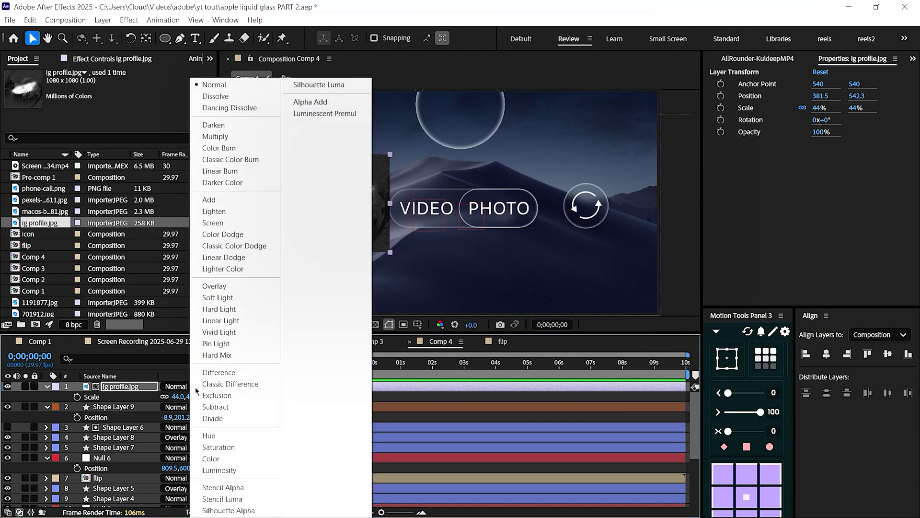
pyautogui.click(382, 417)
pyautogui.click(250, 387)
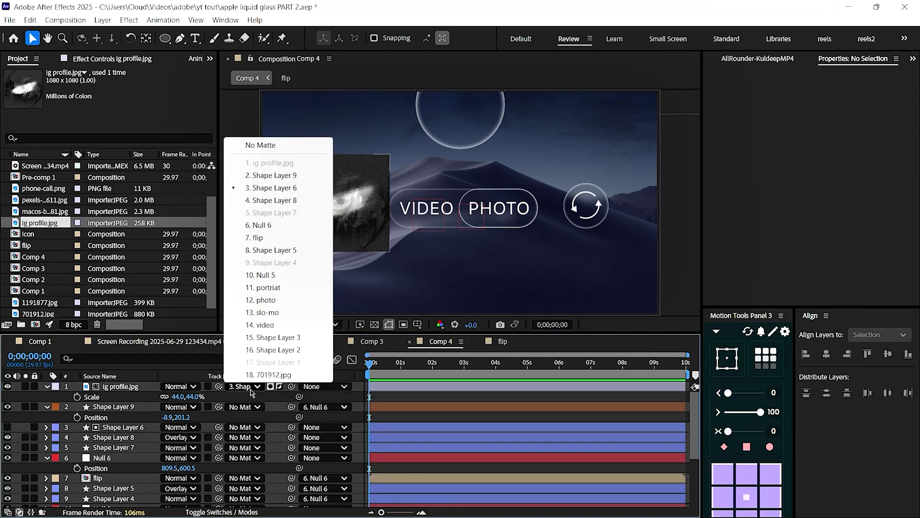
pyautogui.click(306, 175)
pyautogui.click(280, 386)
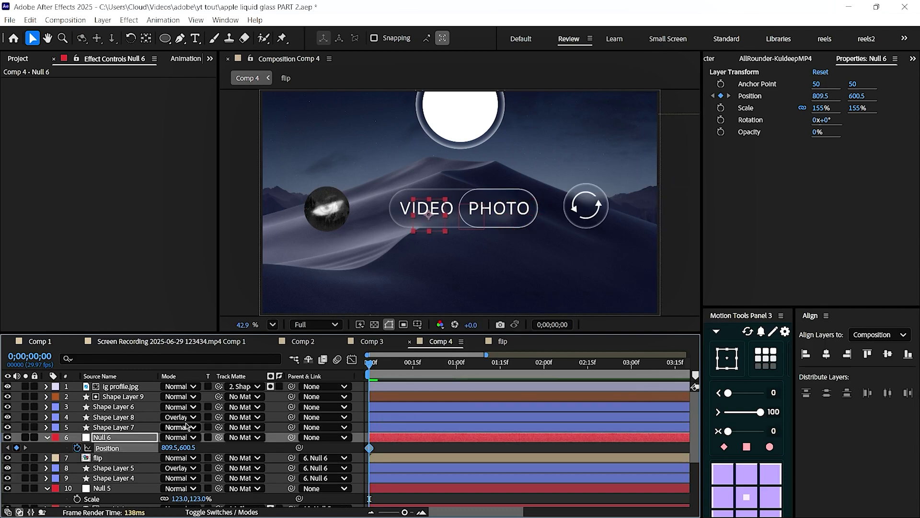
# Keyframe Null 6's position at 812.5, 600.5 on the first frame and 1331.5, 600.5 at 0;00;01;12, sliding the flip button off-screen.
pyautogui.moveTo(169, 447); pyautogui.dragTo(544, 423)
pyautogui.hotkey('ctrl', 'z')
pyautogui.press('Home')
pyautogui.moveTo(167, 448)
pyautogui.mouseDown()
pyautogui.moveTo(178, 448)
pyautogui.moveTo(161, 448)
pyautogui.mouseUp()
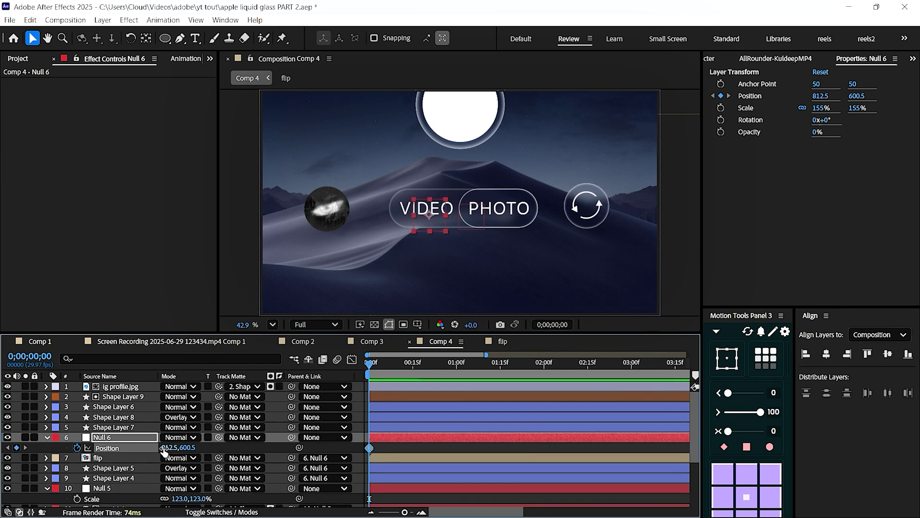
pyautogui.moveTo(173, 448); pyautogui.dragTo(438, 421)
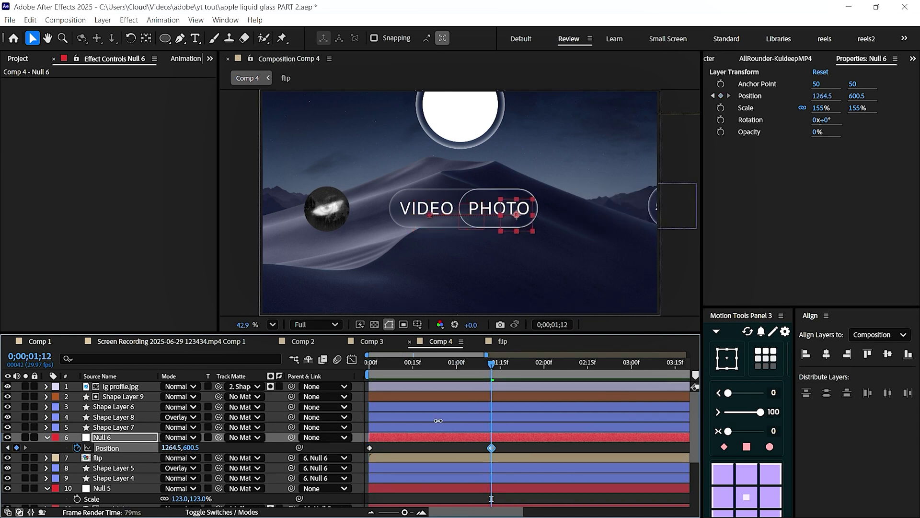
# Apply Easy Ease to Null 6's position keyframes, shape the speed curve to peak early with a long slowdown, and preview it.
pyautogui.moveTo(519, 444); pyautogui.dragTo(357, 458)
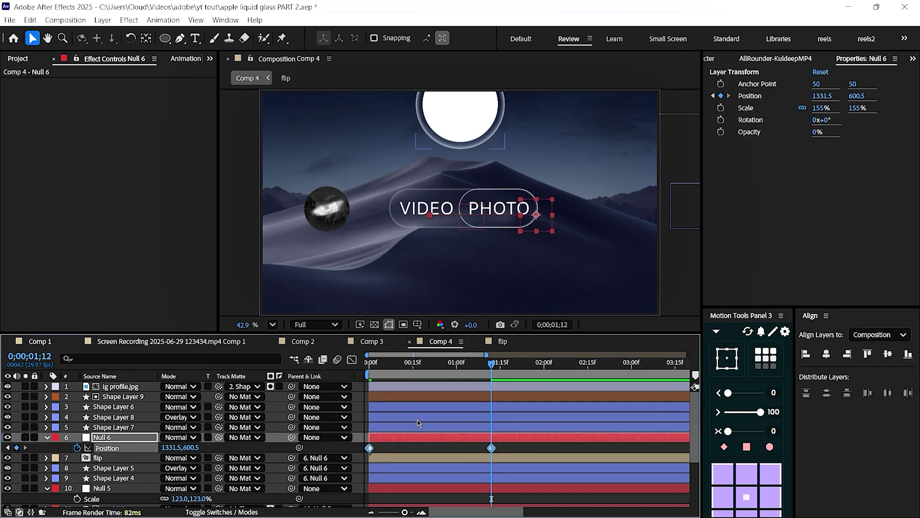
pyautogui.press('F9')
pyautogui.hotkey('shift', 'F3')
pyautogui.moveTo(554, 444); pyautogui.dragTo(430, 481)
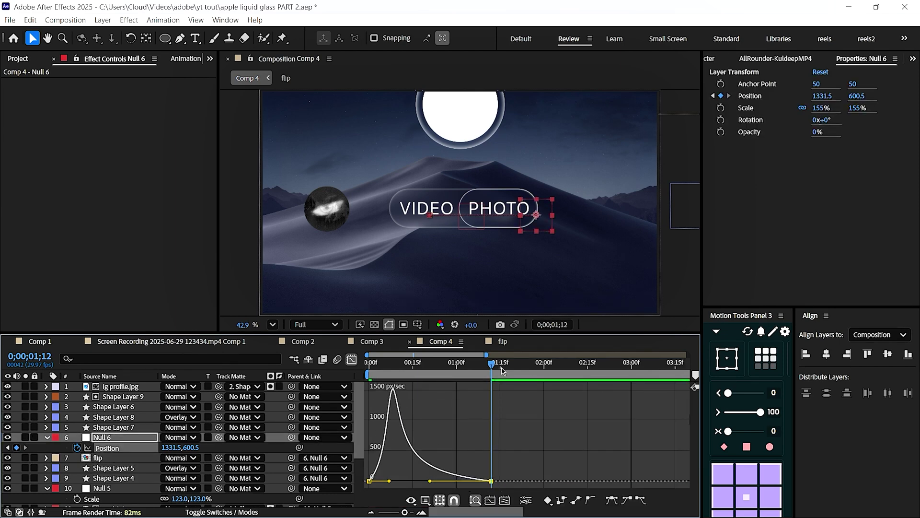
pyautogui.hotkey('shift', 'F3')
pyautogui.press('space')
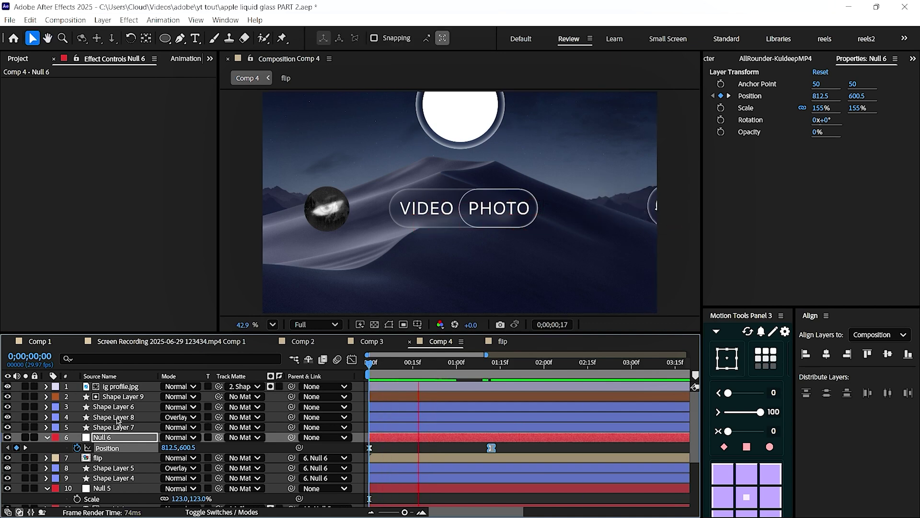
pyautogui.press('space')
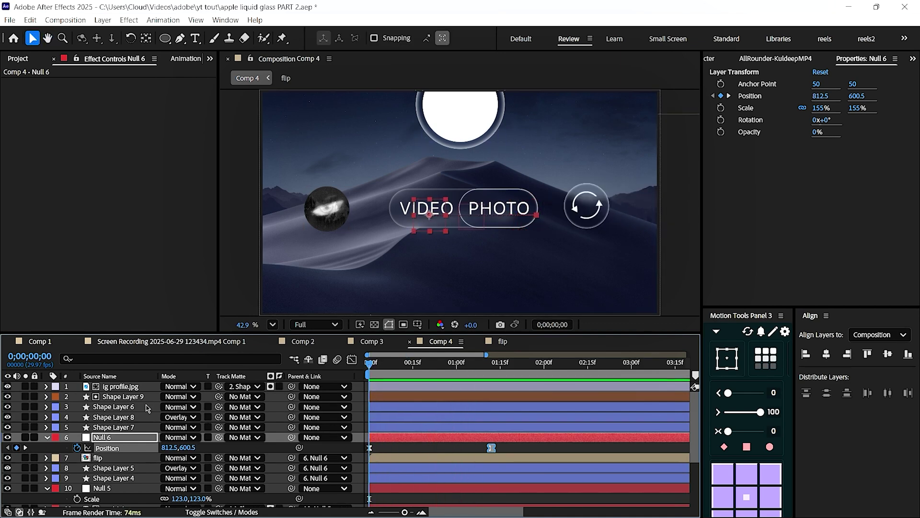
# Keyframe the profile image and Shape Layer 9 positions from the first frame to -196.1, 570.3 and 208.2, 834.9 at 0;00;01;12.
pyautogui.moveTo(369, 364); pyautogui.dragTo(267, 385)
pyautogui.press('p')
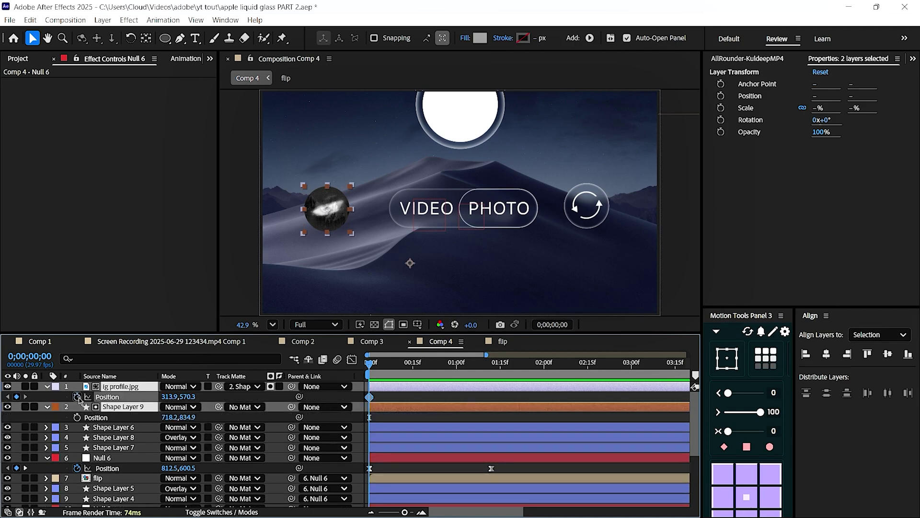
pyautogui.moveTo(558, 364); pyautogui.dragTo(511, 369)
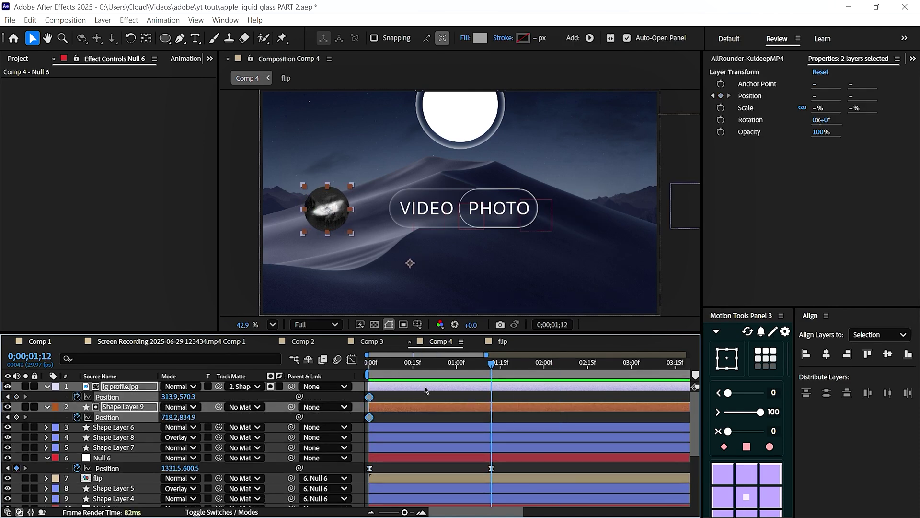
pyautogui.keyDown('shift'); pyautogui.moveTo(175, 397); pyautogui.dragTo(162, 397); pyautogui.keyUp('shift')
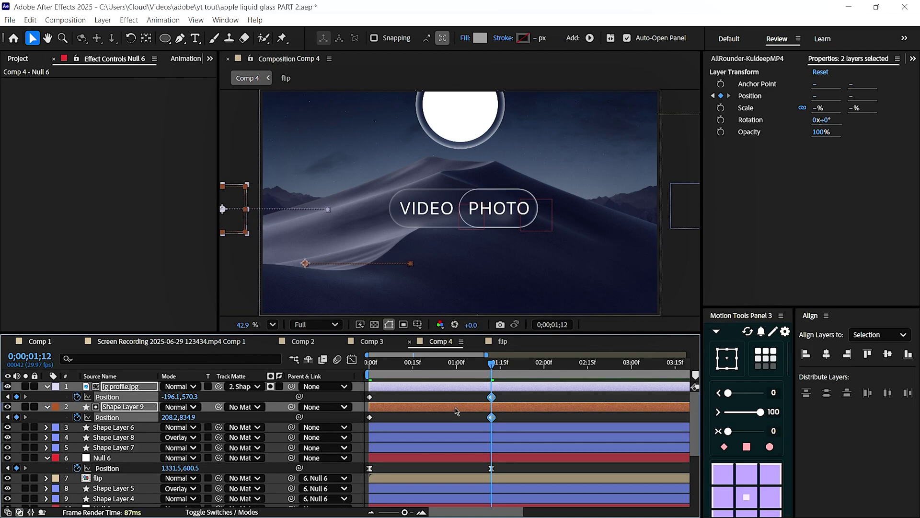
# Shape the speed curves of the profile image and its matte circle for an early peak and long slowdown, and preview the motion.
pyautogui.hotkey('shift', 'F3')
pyautogui.moveTo(529, 458); pyautogui.dragTo(422, 480)
pyautogui.moveTo(491, 364); pyautogui.dragTo(216, 435)
pyautogui.press('space')
pyautogui.press('space')
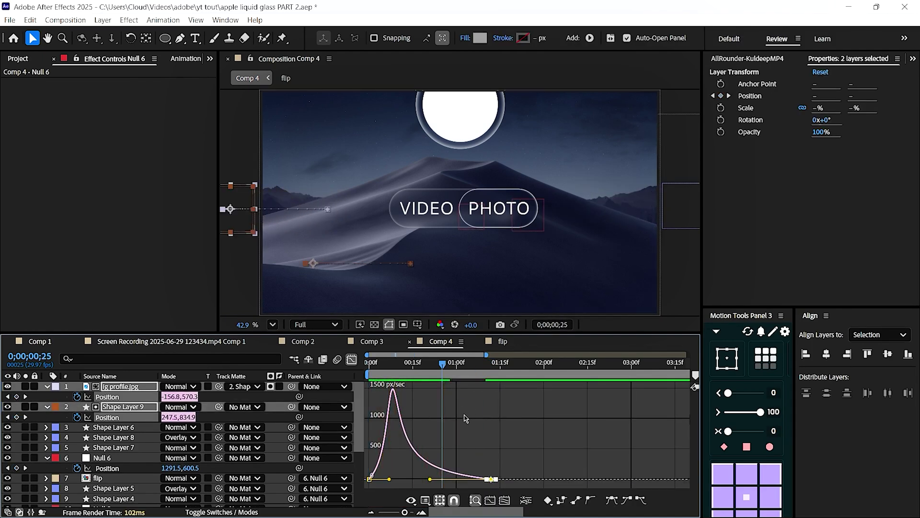
pyautogui.press('u')
pyautogui.click(435, 417)
pyautogui.hotkey('shift', 'F3')
pyautogui.moveTo(442, 364); pyautogui.dragTo(192, 427)
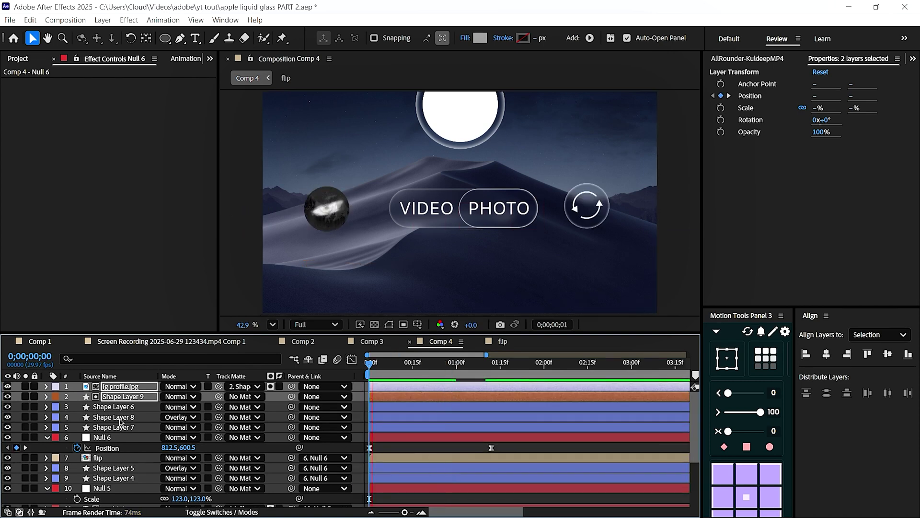
pyautogui.press('space')
pyautogui.press('space')
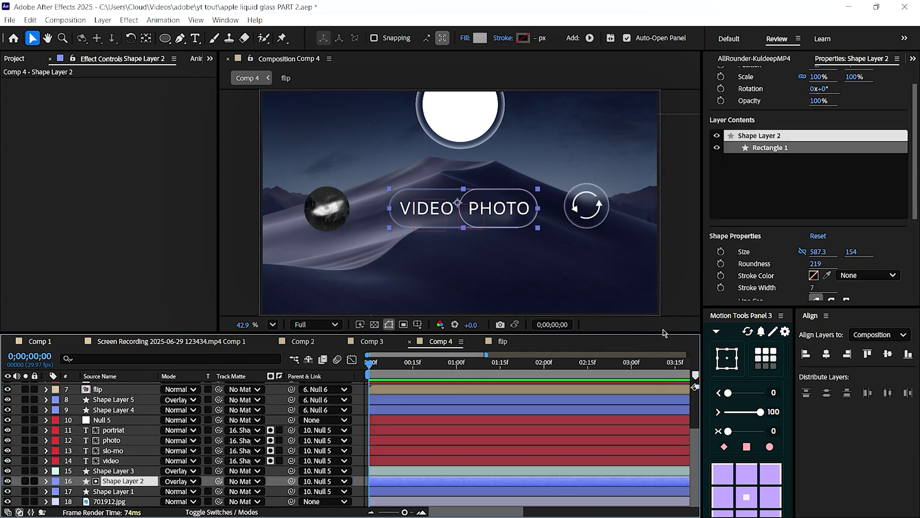
# Keyframe the size of Shape Layer 2's rectangle from the first frame, widening it to 1353.3 by 154 at 0;00;01;00.
pyautogui.scroll(-1, 762, 266)
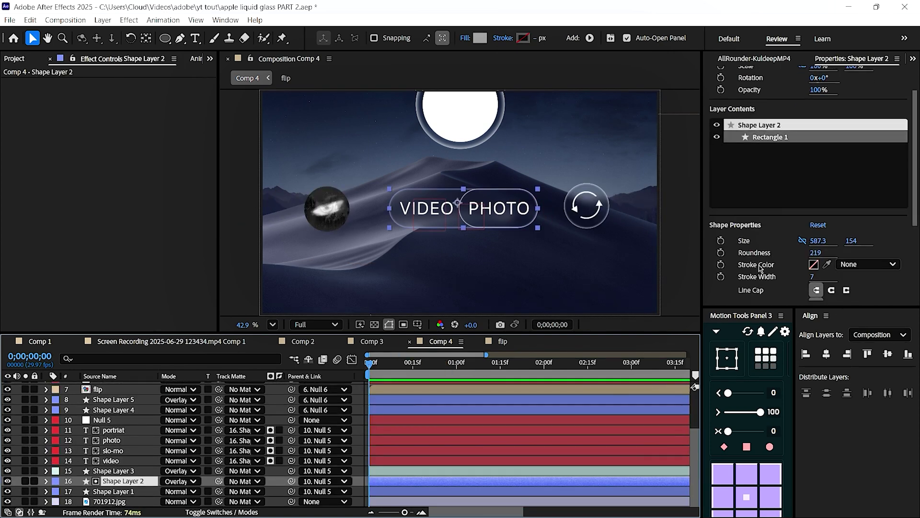
pyautogui.click(721, 241)
pyautogui.click(458, 359)
pyautogui.press('space')
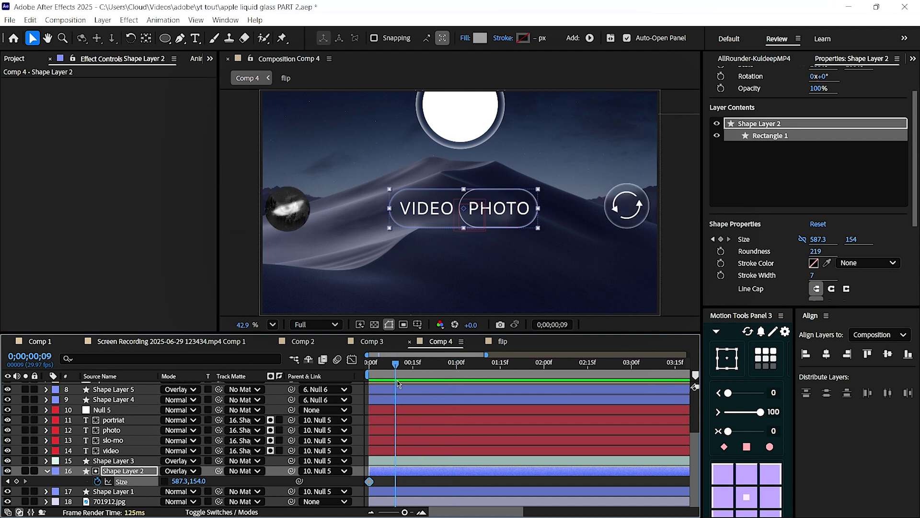
pyautogui.press('space')
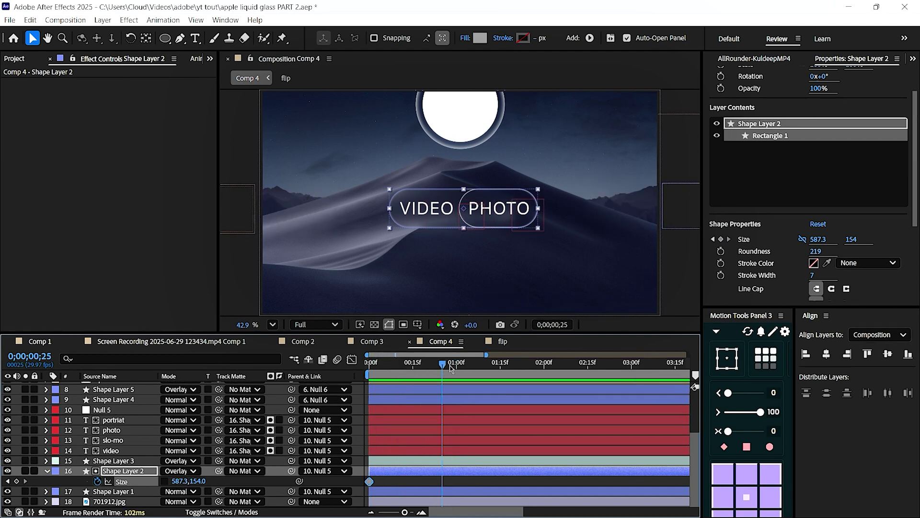
pyautogui.moveTo(188, 480); pyautogui.dragTo(633, 452)
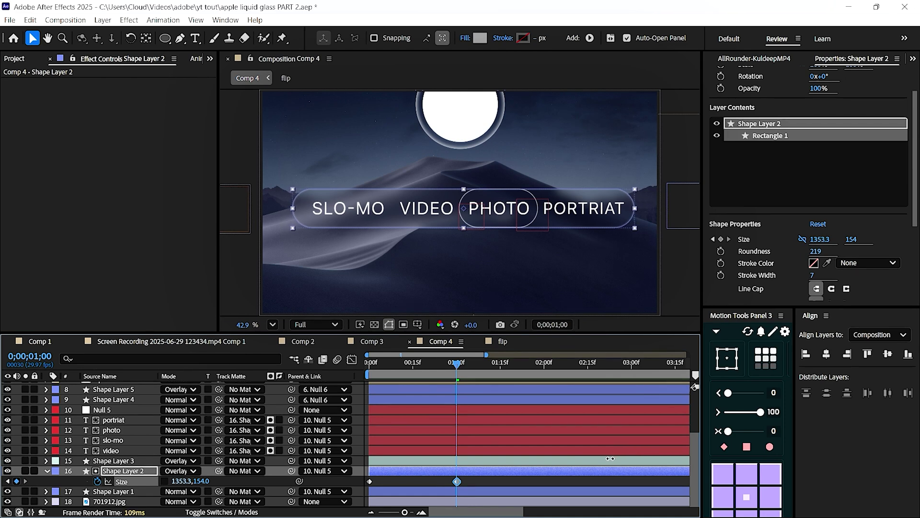
# Apply Easy Ease to the rectangle's size keyframes, shape the speed curve to peak early with a long slowdown, and preview it.
pyautogui.moveTo(491, 483); pyautogui.dragTo(364, 488)
pyautogui.press('F9')
pyautogui.hotkey('shift', 'F3')
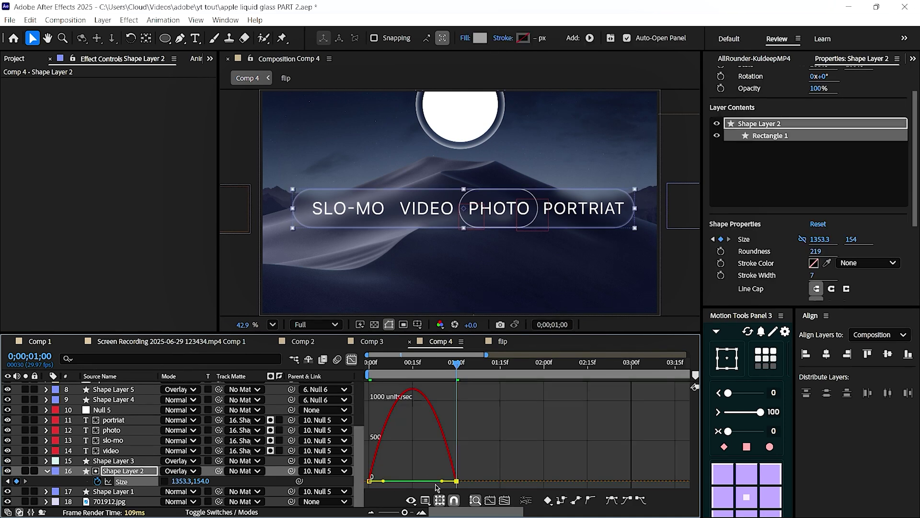
pyautogui.moveTo(441, 481); pyautogui.dragTo(374, 481)
pyautogui.press('space')
pyautogui.press('space')
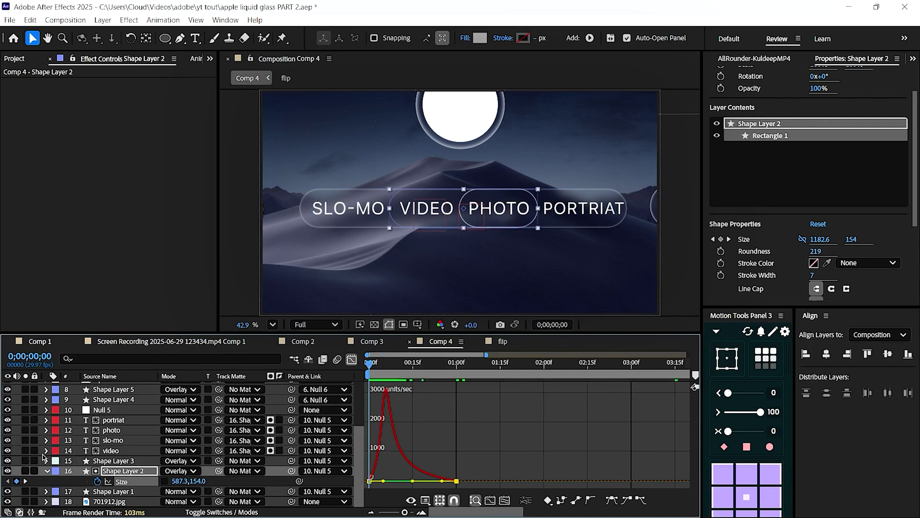